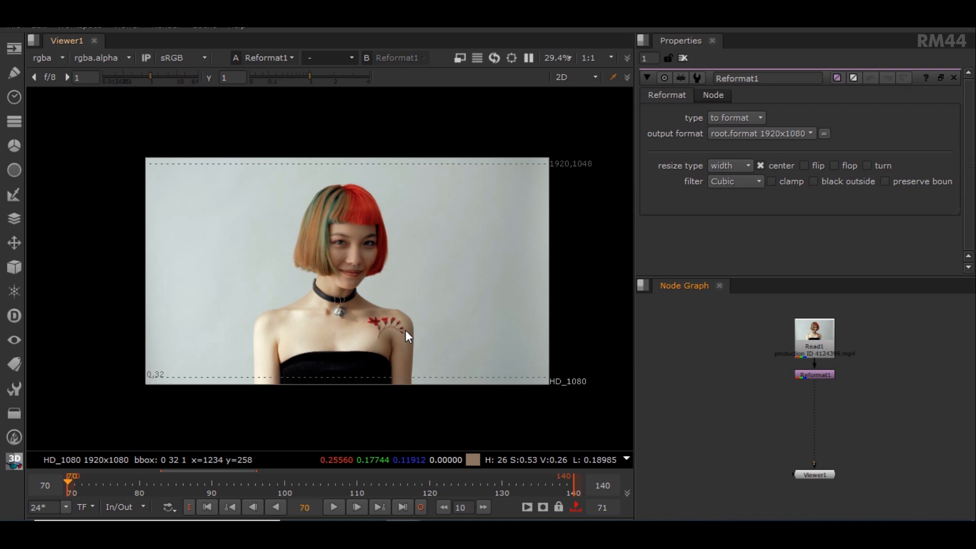
Add a PlanarTracker node after Reformat1 in the node graph.
{"action": "scroll", "coordinate": [404, 330], "scroll_direction": "up", "scroll_amount": 2}
{"action": "scroll", "coordinate": [804, 384], "scroll_direction": "up", "scroll_amount": 3}
{"action": "left_click", "coordinate": [846, 359]}
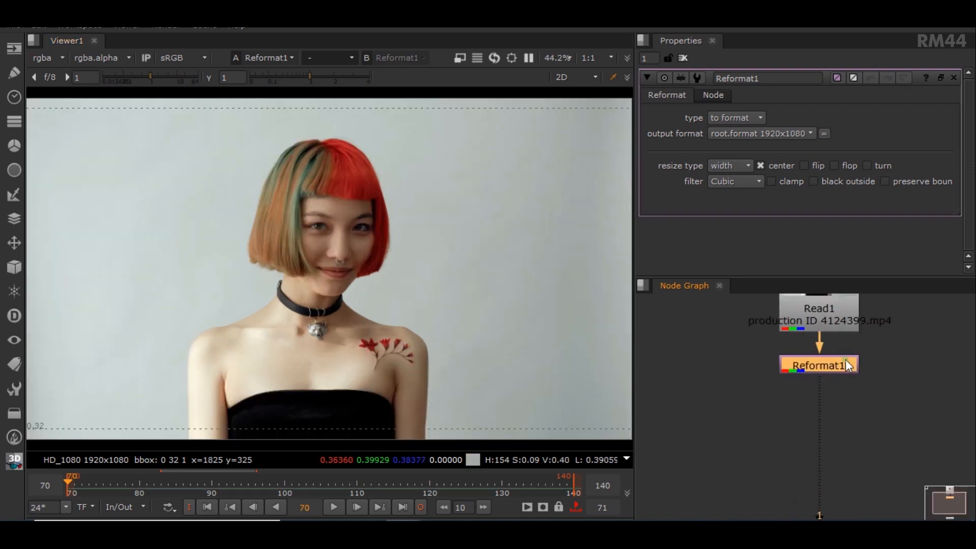
{"action": "key", "text": "Tab"}
{"action": "type", "text": "pla"}
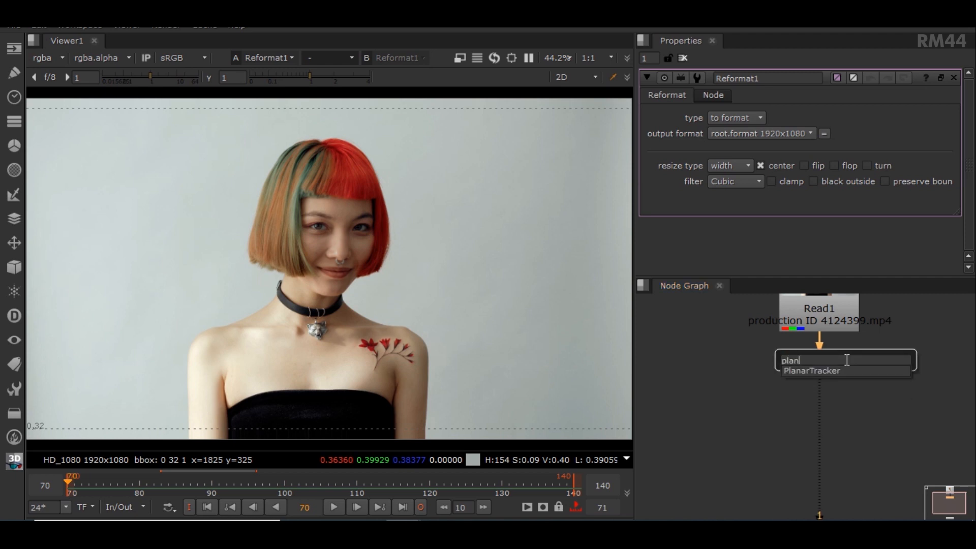
{"action": "key", "text": "Return"}
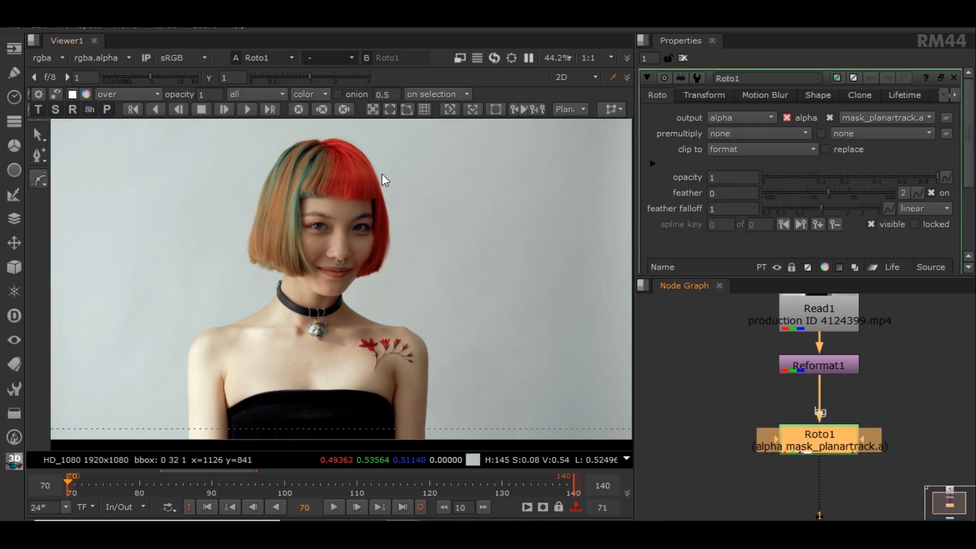
{"action": "left_click", "coordinate": [888, 418]}
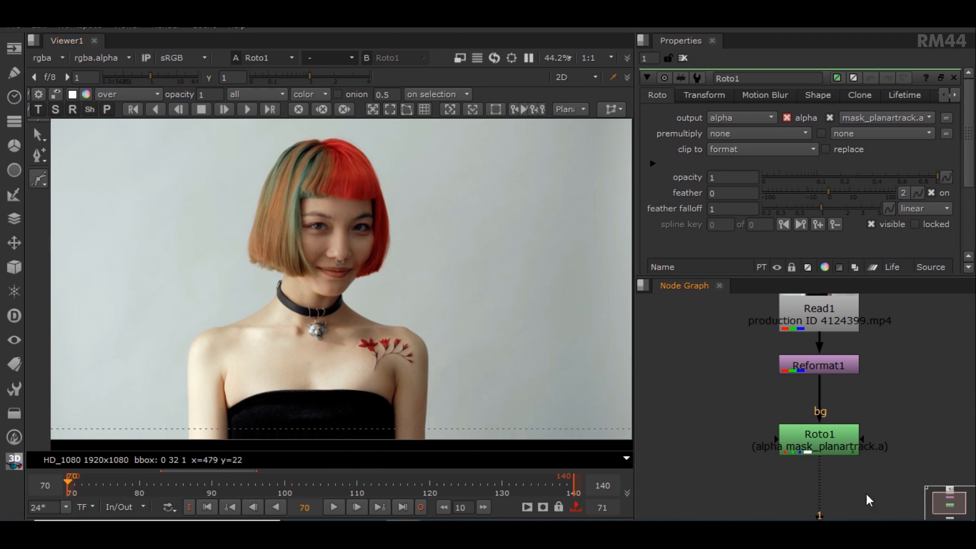
Draw a closed planar-tracking shape loosely around the red flower tattoo on the woman's shoulder at frame 70.
{"action": "scroll", "coordinate": [159, 232], "scroll_direction": "up", "scroll_amount": 8}
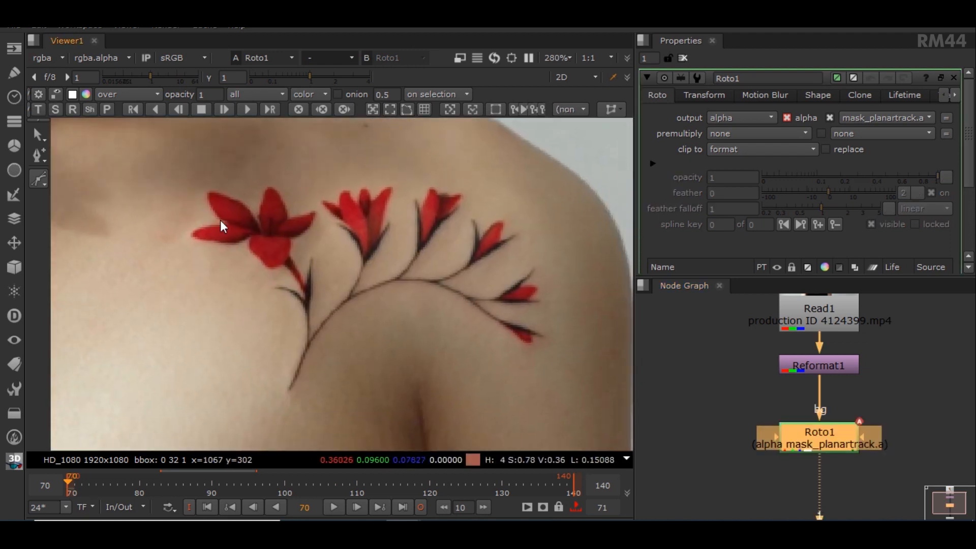
{"action": "scroll", "coordinate": [216, 222], "scroll_direction": "down", "scroll_amount": 2}
{"action": "left_click", "coordinate": [39, 178]}
{"action": "left_click", "coordinate": [87, 179]}
{"action": "left_click_drag", "start_coordinate": [211, 180], "coordinate": [305, 181]}
{"action": "left_click_drag", "start_coordinate": [378, 173], "coordinate": [400, 177]}
{"action": "left_click_drag", "start_coordinate": [473, 214], "coordinate": [482, 229]}
{"action": "left_click_drag", "start_coordinate": [500, 287], "coordinate": [499, 305]}
{"action": "left_click_drag", "start_coordinate": [466, 327], "coordinate": [431, 322]}
{"action": "left_click_drag", "start_coordinate": [373, 280], "coordinate": [350, 285]}
{"action": "left_click_drag", "start_coordinate": [306, 332], "coordinate": [301, 344]}
{"action": "left_click_drag", "start_coordinate": [260, 370], "coordinate": [258, 362]}
{"action": "key", "text": "Return"}
{"action": "scroll", "coordinate": [337, 239], "scroll_direction": "up", "scroll_amount": 1}
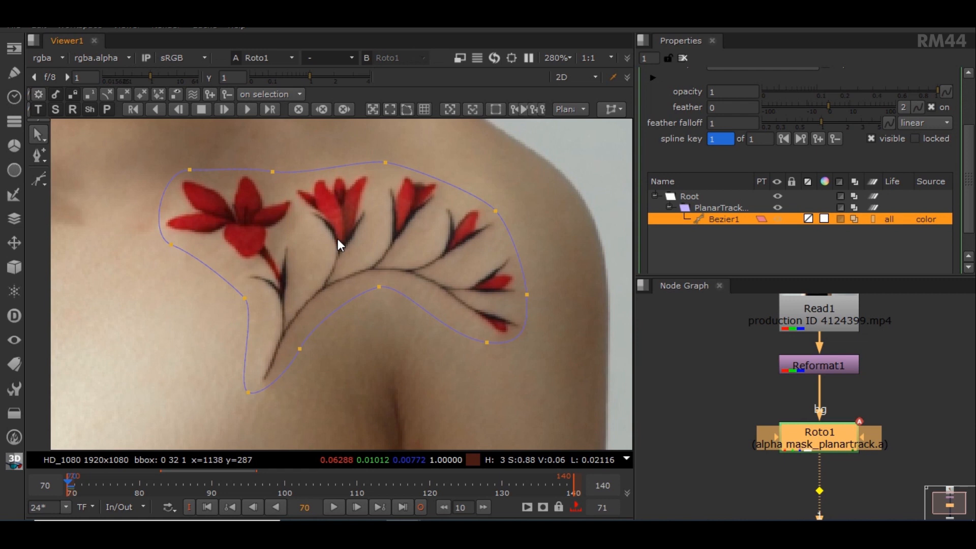
Track the tattoo shape forward over the Viewer1 frame range 70-140.
{"action": "scroll", "coordinate": [338, 238], "scroll_direction": "down", "scroll_amount": 2}
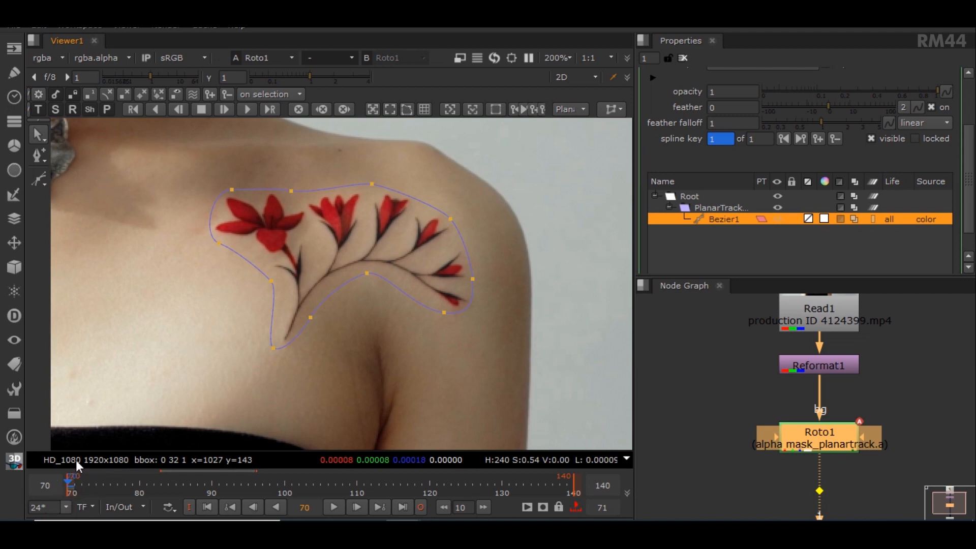
{"action": "middle_click_drag", "start_coordinate": [253, 261], "coordinate": [253, 309]}
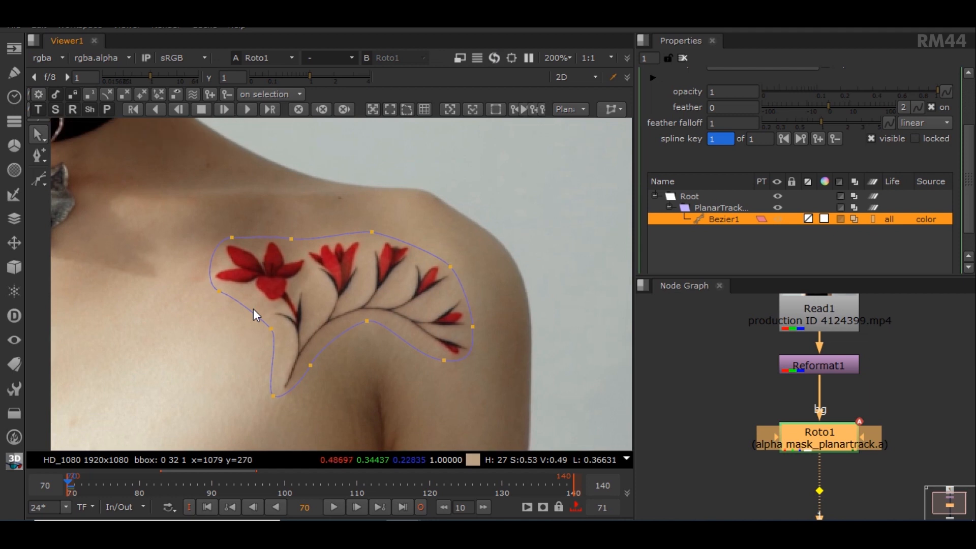
{"action": "left_click", "coordinate": [269, 111]}
{"action": "left_click", "coordinate": [483, 242]}
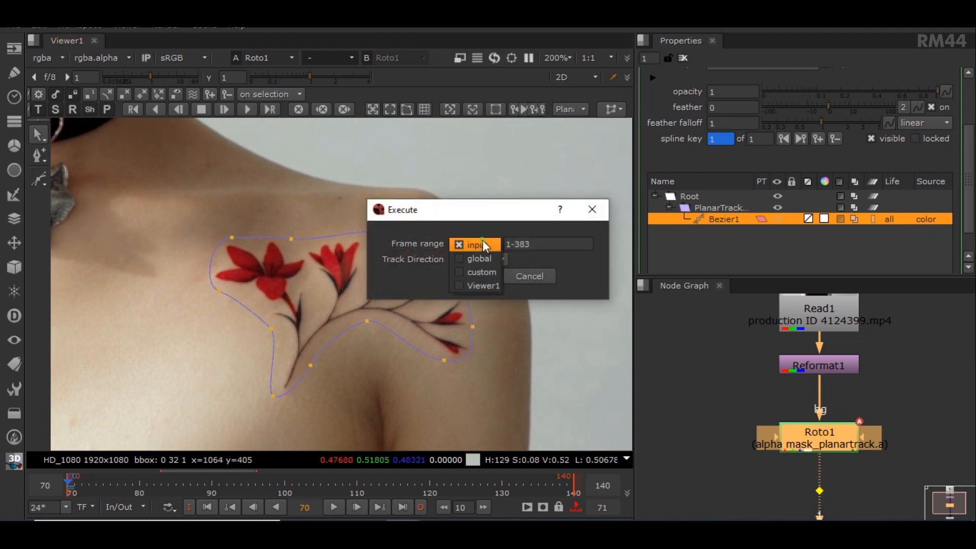
{"action": "left_click", "coordinate": [483, 280]}
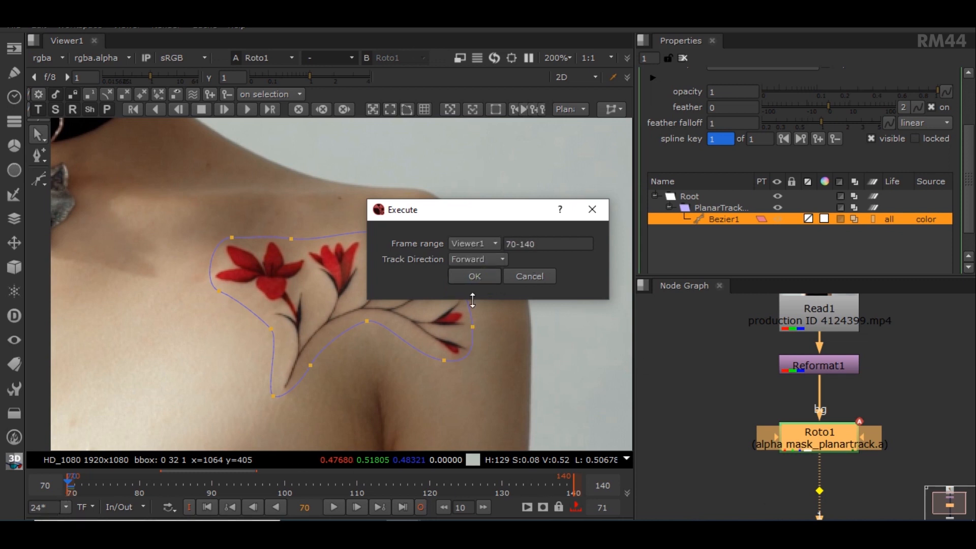
{"action": "left_click", "coordinate": [480, 276]}
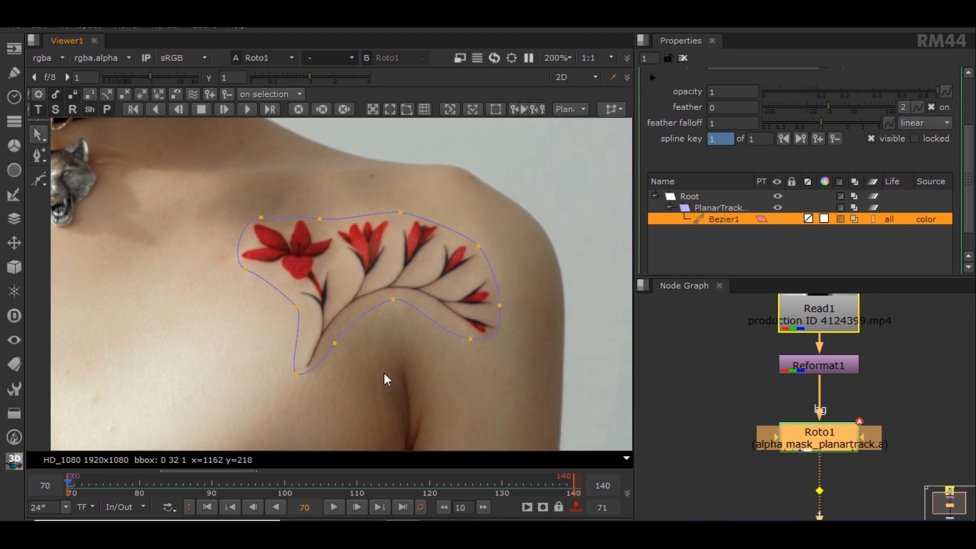
Play and scrub through the tracked range with the stabilized view to check how the outline follows the tattoo.
{"action": "left_click", "coordinate": [328, 503]}
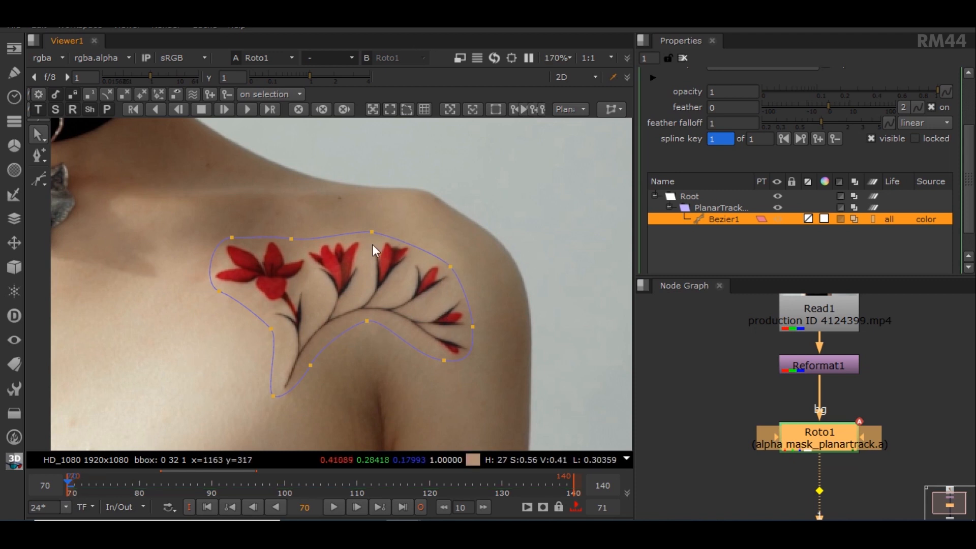
{"action": "scroll", "coordinate": [373, 245], "scroll_direction": "down", "scroll_amount": 1}
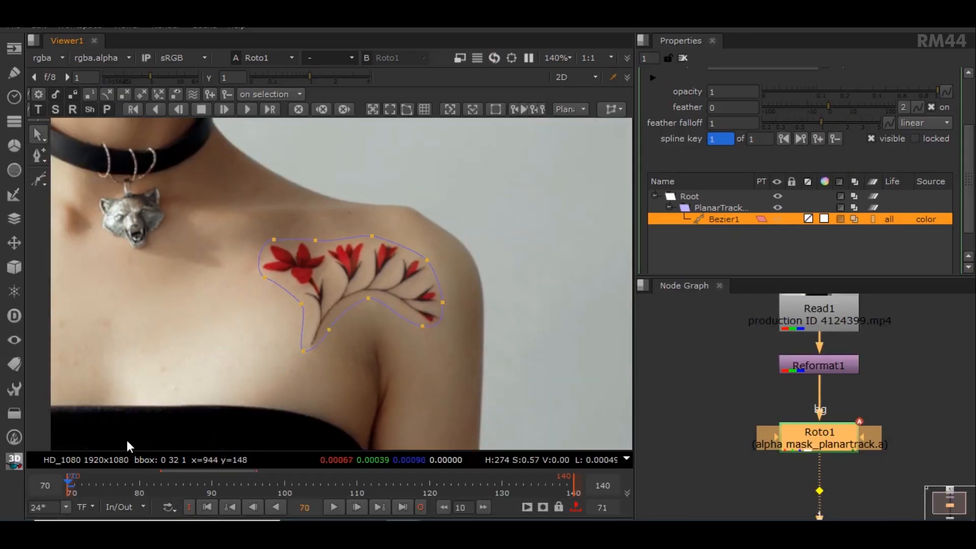
{"action": "left_click", "coordinate": [474, 108]}
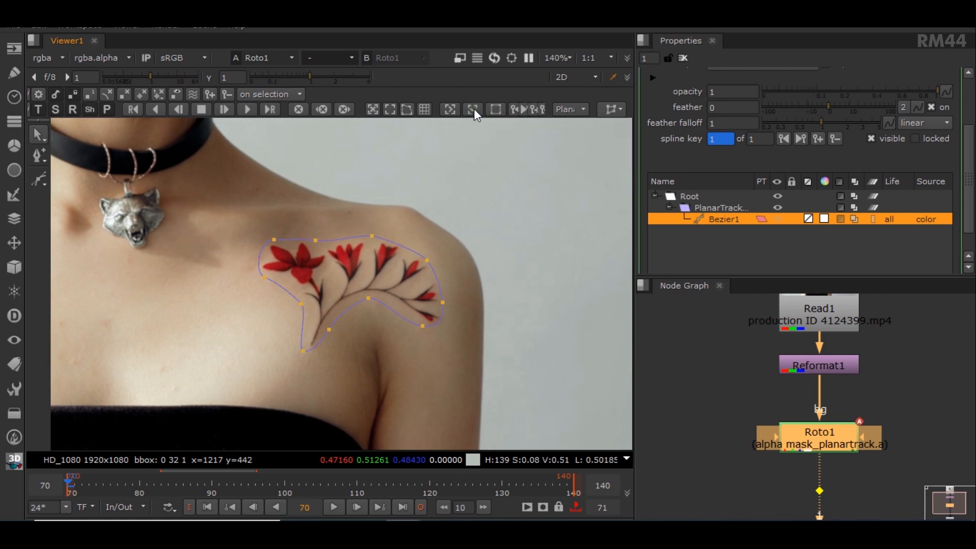
{"action": "left_click", "coordinate": [473, 108]}
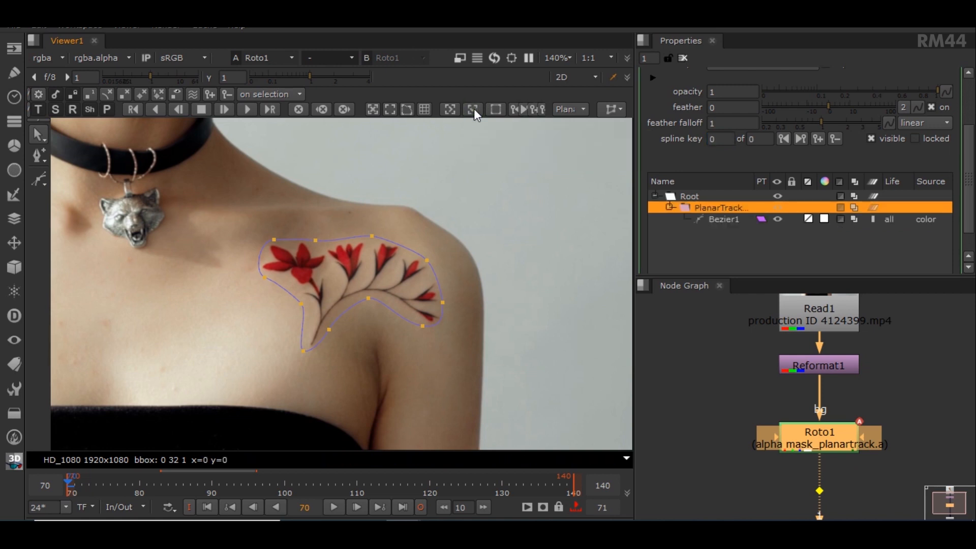
{"action": "left_click_drag", "start_coordinate": [256, 483], "coordinate": [370, 483]}
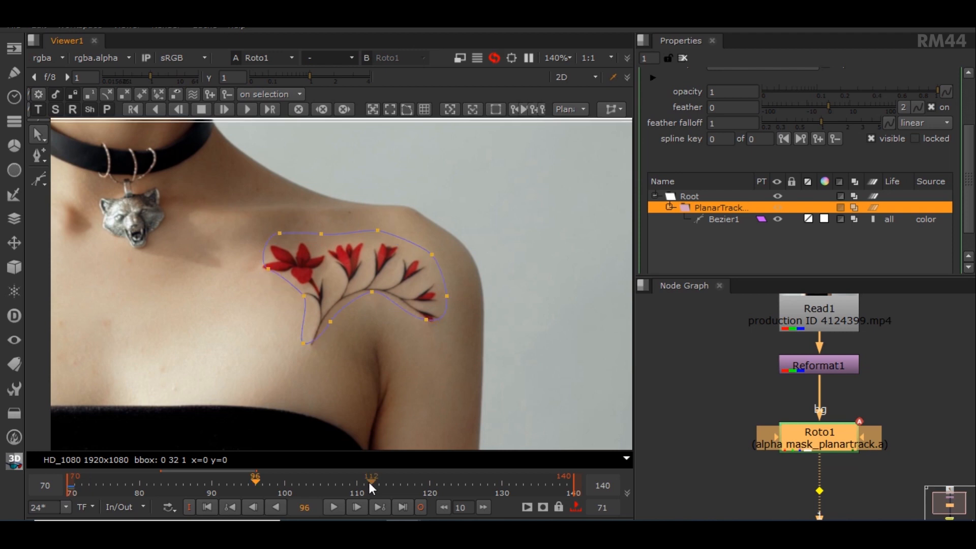
{"action": "left_click_drag", "start_coordinate": [250, 485], "coordinate": [494, 486]}
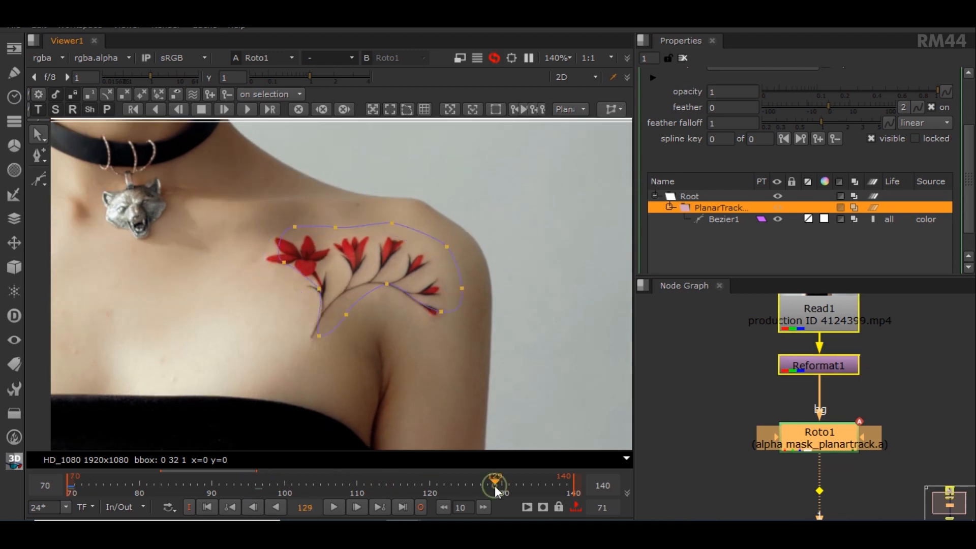
{"action": "left_click", "coordinate": [449, 111]}
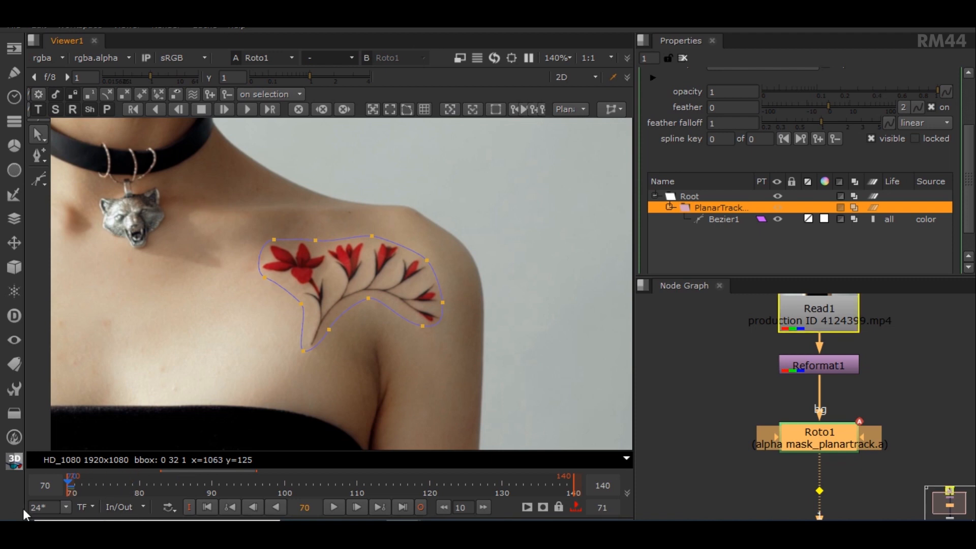
Export the planar track as a CornerPin2D (relative, baked) node and place it beside the Roto1 branch.
{"action": "scroll", "coordinate": [321, 254], "scroll_direction": "down", "scroll_amount": 5}
{"action": "key", "text": "f"}
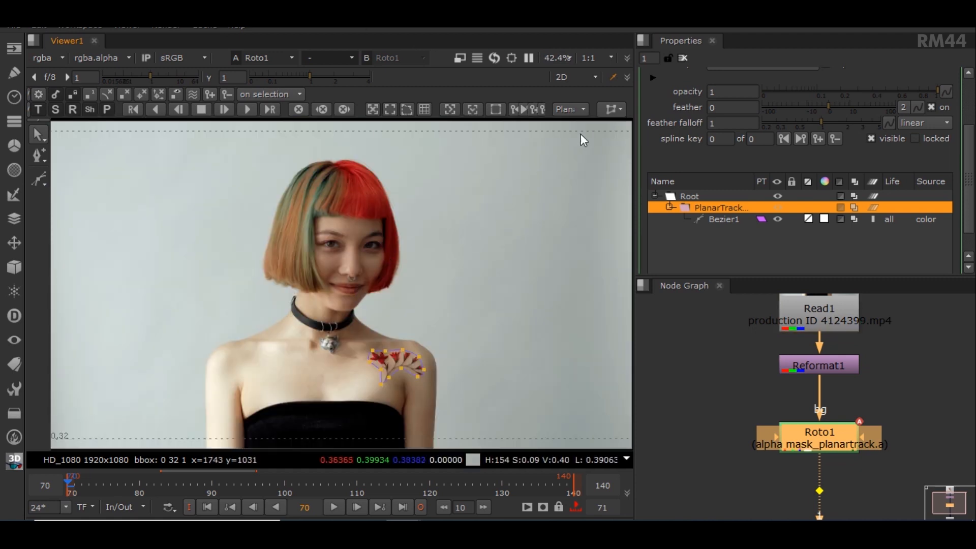
{"action": "left_click", "coordinate": [611, 113]}
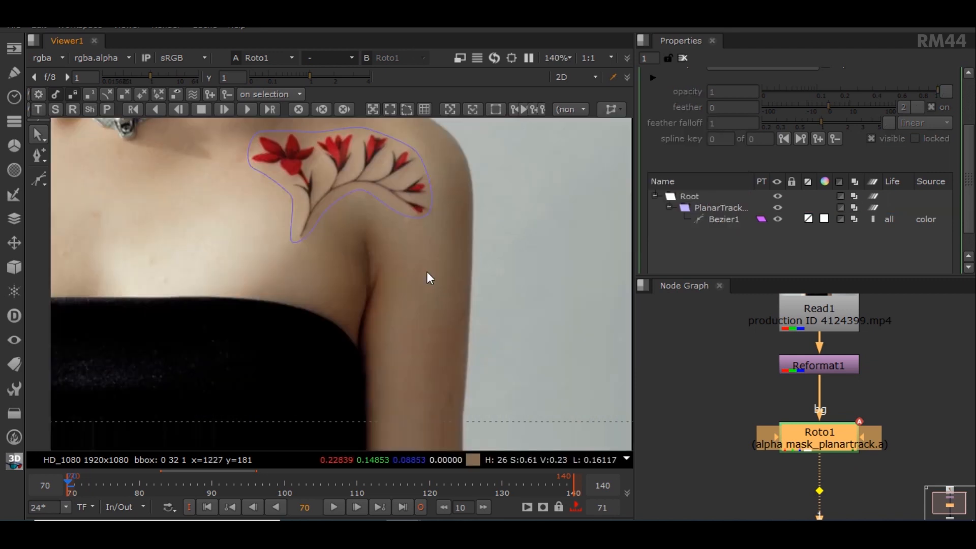
{"action": "middle_click_drag", "start_coordinate": [426, 272], "coordinate": [433, 373]}
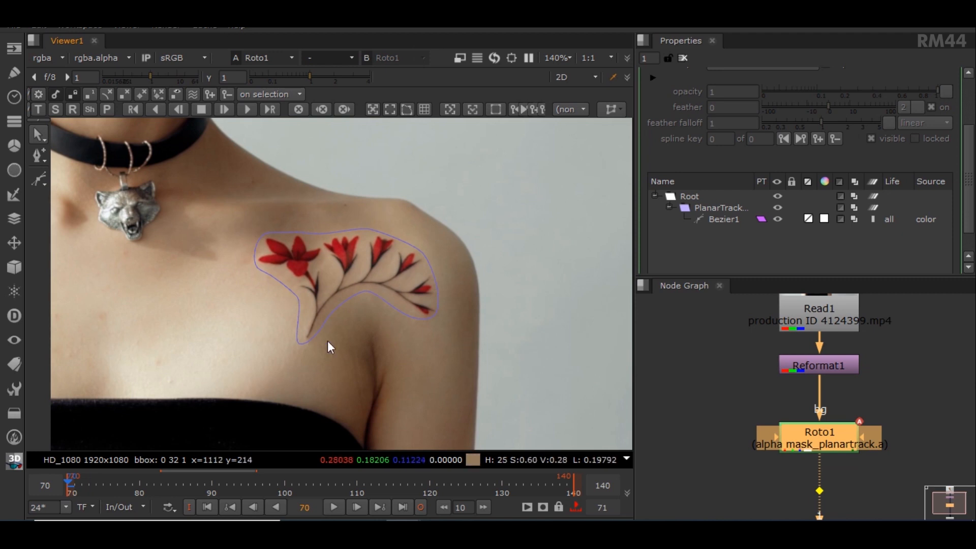
{"action": "scroll", "coordinate": [477, 267], "scroll_direction": "down", "scroll_amount": 2}
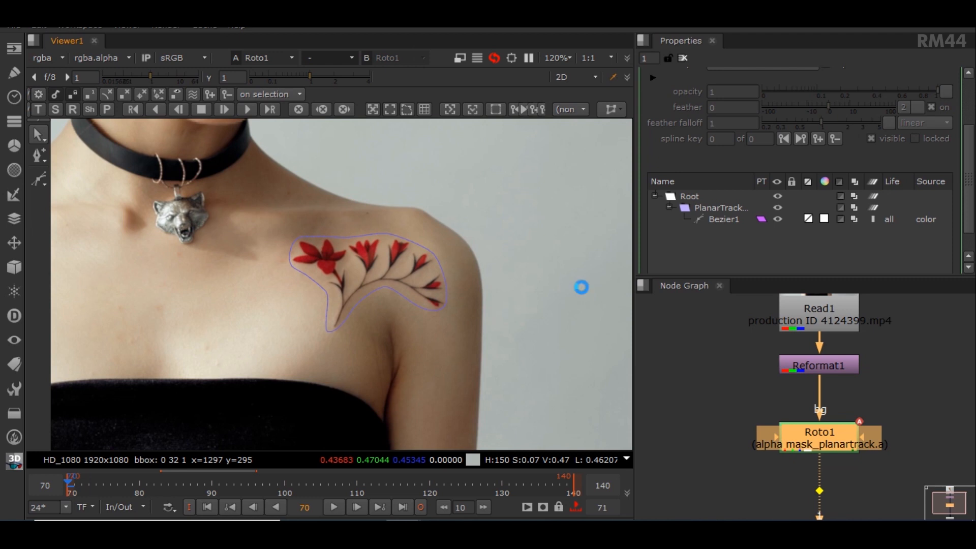
{"action": "key", "text": "f"}
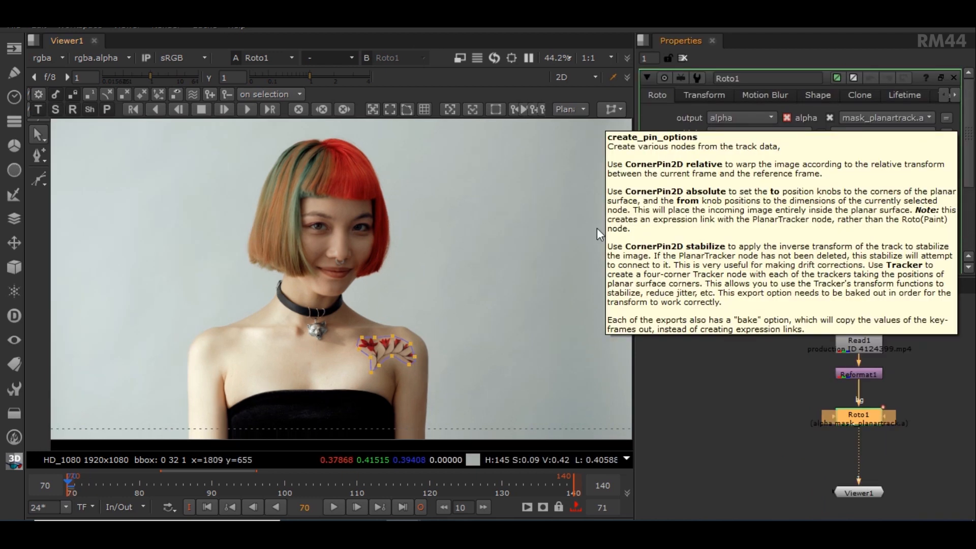
{"action": "left_click", "coordinate": [614, 109]}
{"action": "left_click", "coordinate": [614, 109]}
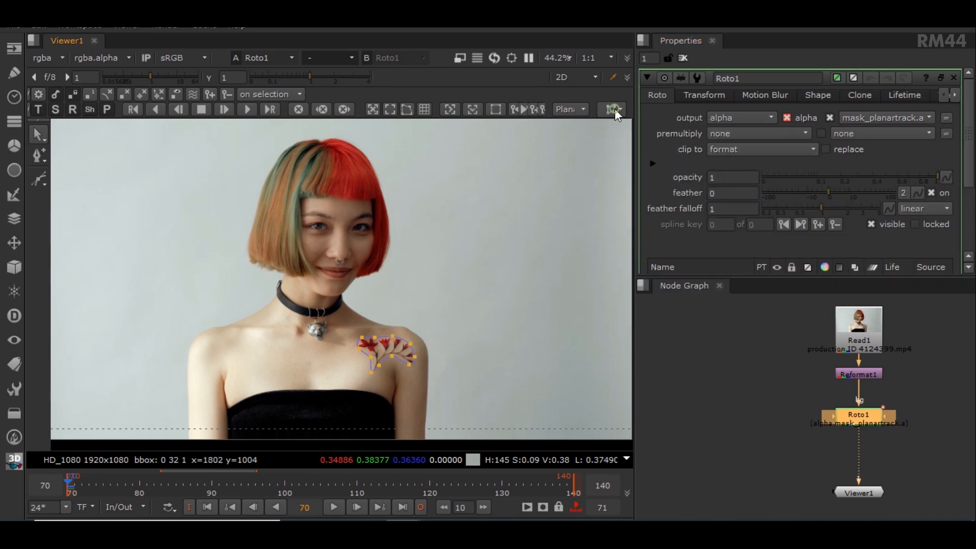
{"action": "left_click", "coordinate": [615, 109]}
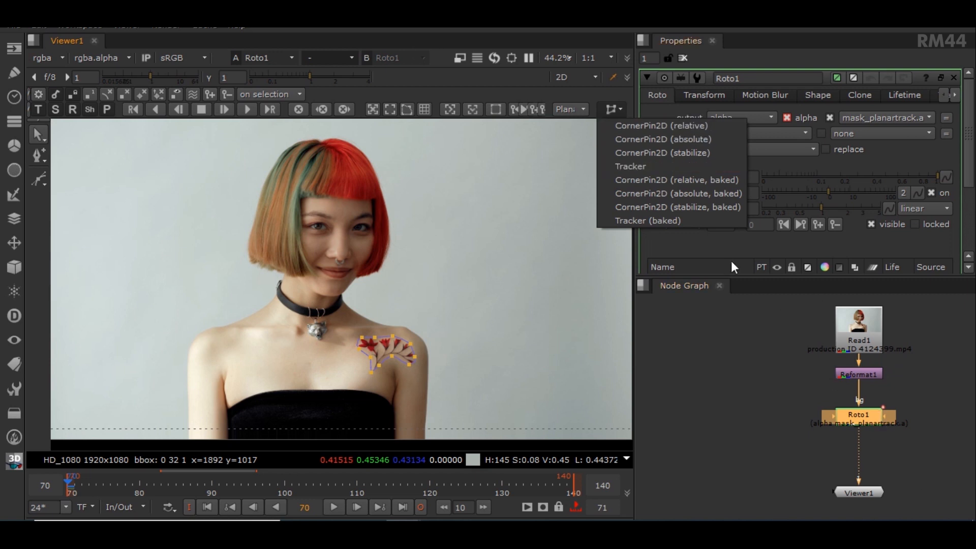
{"action": "left_click", "coordinate": [615, 180]}
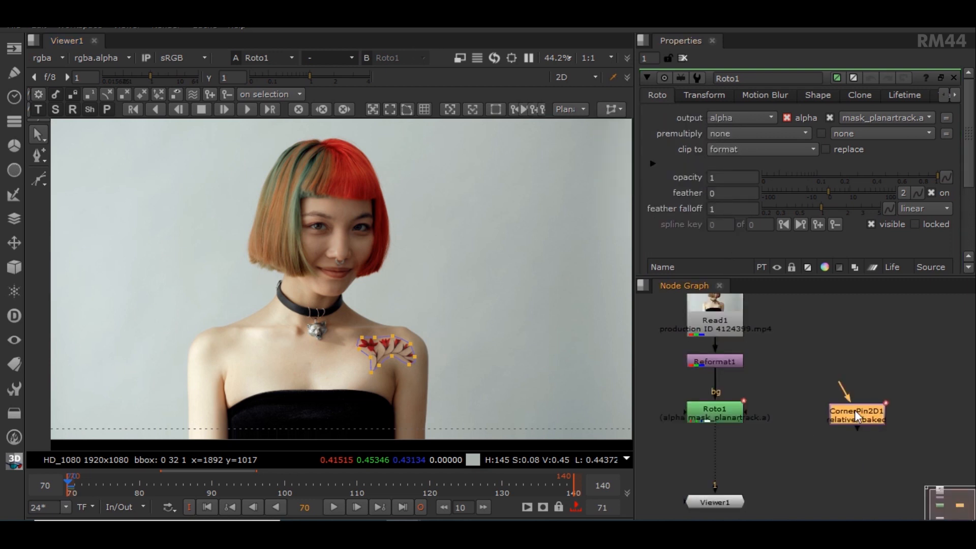
{"action": "left_click_drag", "start_coordinate": [857, 415], "coordinate": [879, 410]}
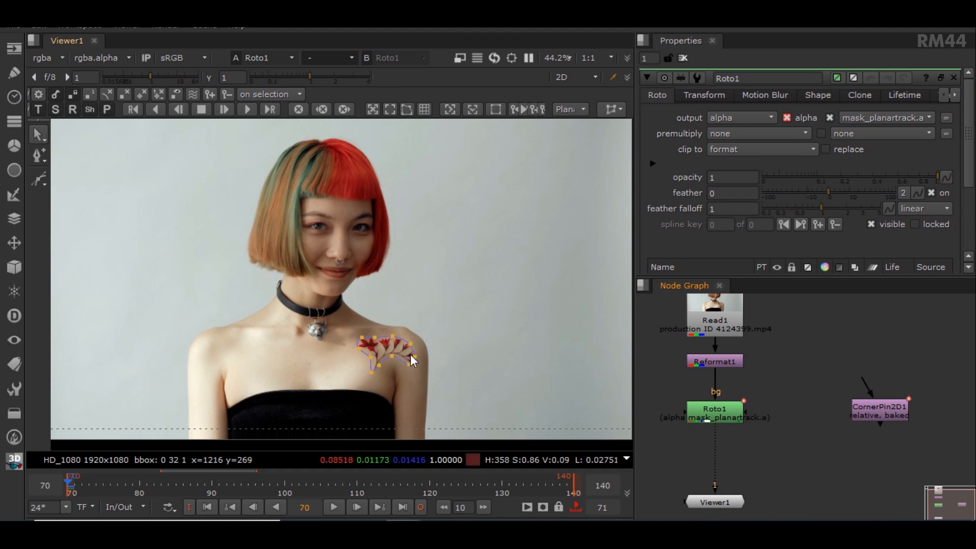
Add a Write node beside the main branch and connect it to Reformat1.
{"action": "middle_click_drag", "start_coordinate": [639, 451], "coordinate": [718, 452]}
{"action": "key", "text": "Tab"}
{"action": "type", "text": "w"}
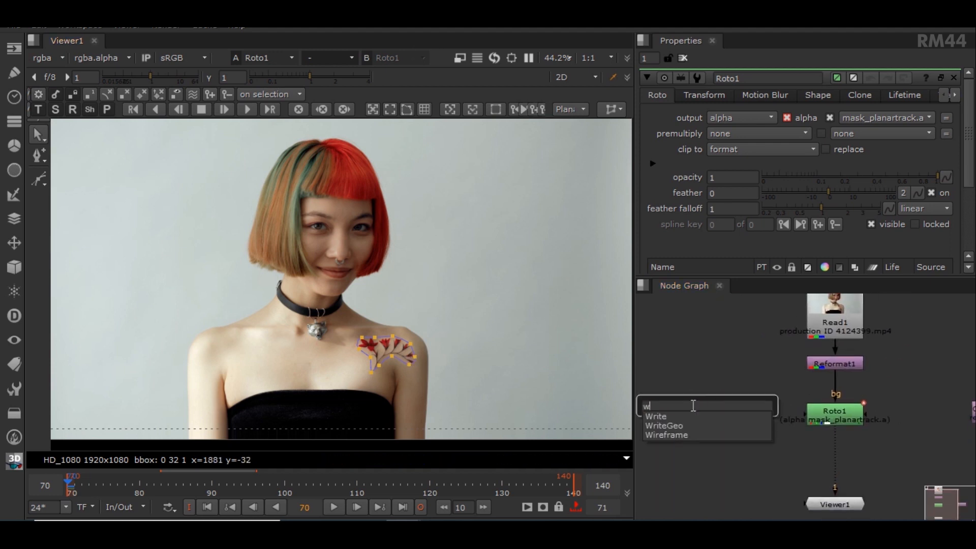
{"action": "type", "text": "rite"}
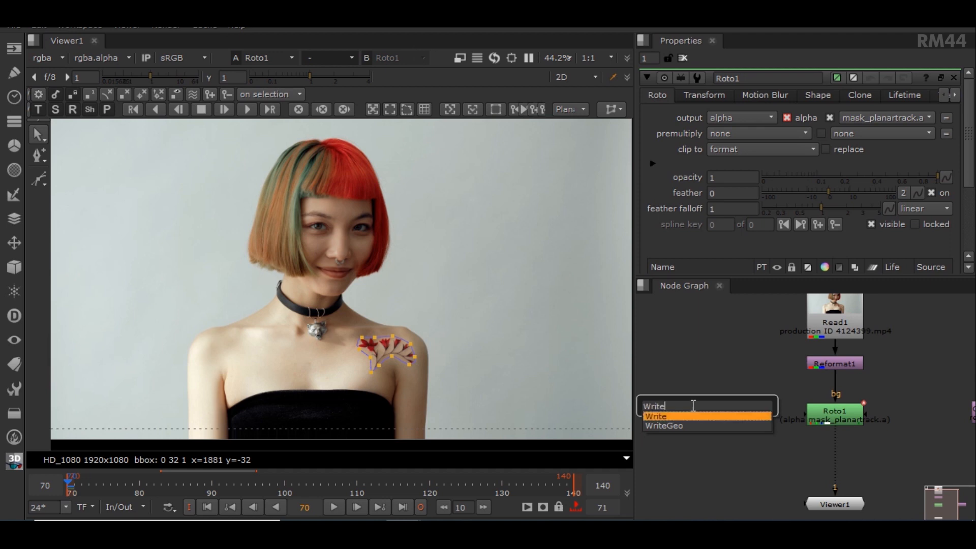
{"action": "key", "text": "Return"}
{"action": "left_click_drag", "start_coordinate": [691, 404], "coordinate": [817, 362]}
{"action": "left_click_drag", "start_coordinate": [840, 447], "coordinate": [724, 444]}
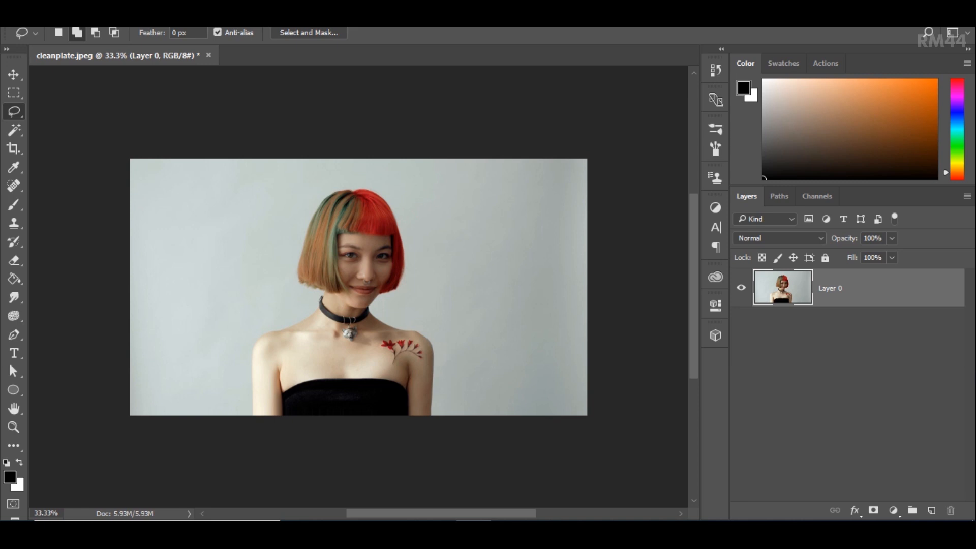
Switch to Photoshop and duplicate Layer 0 of cleanplate.jpeg, keeping the copy selected.
{"action": "left_click", "coordinate": [902, 394]}
{"action": "left_click", "coordinate": [867, 288]}
{"action": "key", "text": "ctrl+j"}
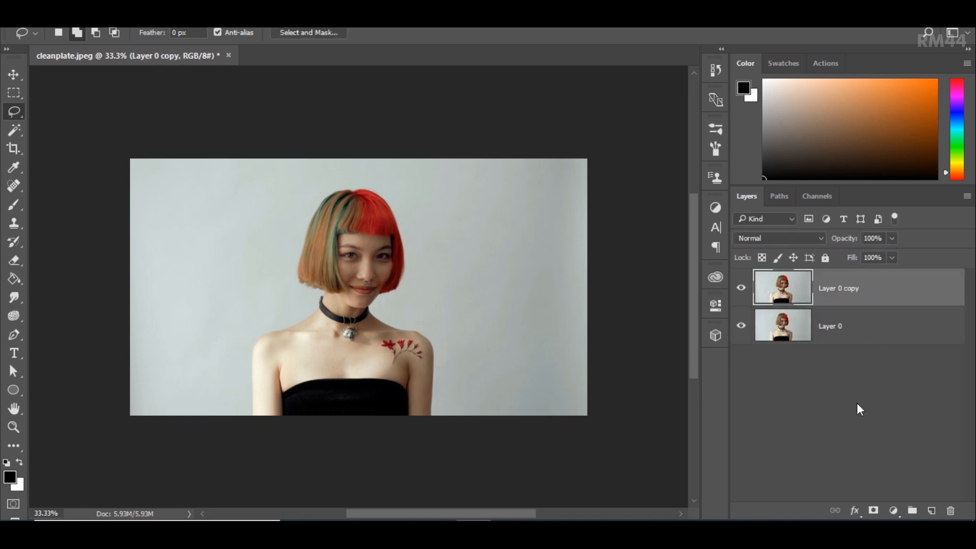
{"action": "left_click", "coordinate": [858, 397]}
{"action": "left_click", "coordinate": [878, 284]}
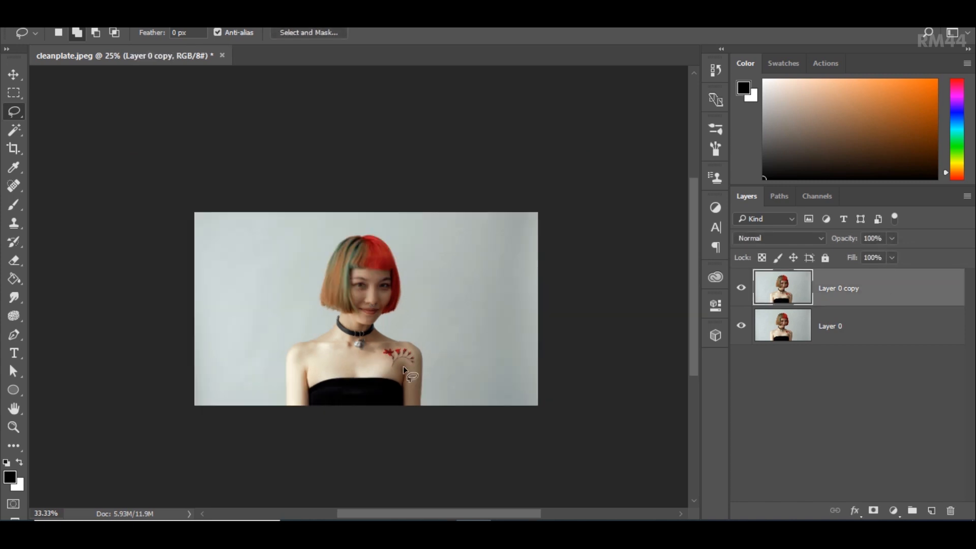
Draw a freehand lasso selection around the entire flower tattoo on the Layer 0 copy.
{"action": "scroll", "coordinate": [406, 373], "scroll_direction": "up", "scroll_amount": 5, "text": "alt"}
{"action": "scroll", "coordinate": [405, 369], "scroll_direction": "up", "scroll_amount": 9, "text": "alt"}
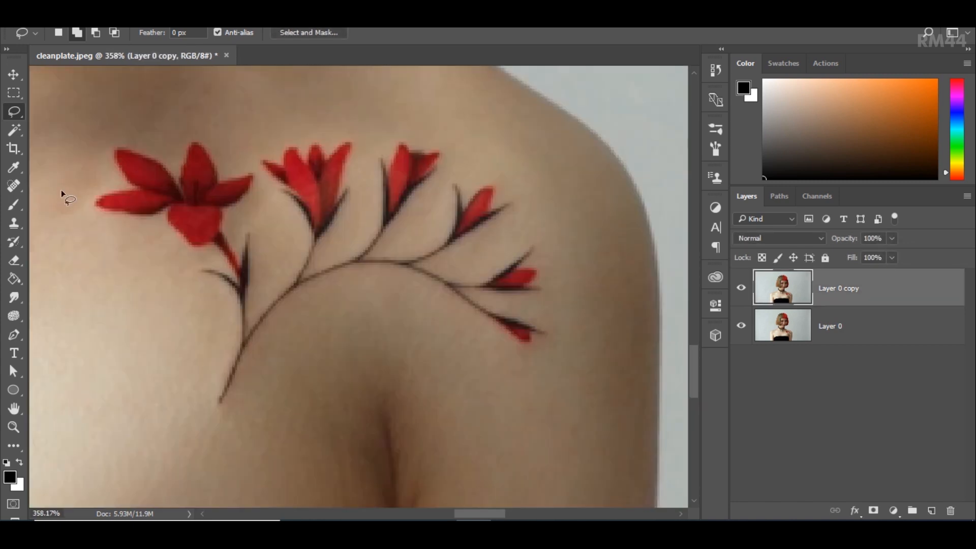
{"action": "mouse_move", "coordinate": [113, 139]}
{"action": "left_mouse_down"}
{"action": "mouse_move", "coordinate": [224, 132]}
{"action": "mouse_move", "coordinate": [239, 143]}
{"action": "mouse_move", "coordinate": [274, 225]}
{"action": "mouse_move", "coordinate": [284, 330]}
{"action": "mouse_move", "coordinate": [112, 141]}
{"action": "left_mouse_up"}
{"action": "mouse_move", "coordinate": [229, 156]}
{"action": "left_mouse_down"}
{"action": "mouse_move", "coordinate": [286, 140]}
{"action": "mouse_move", "coordinate": [277, 299]}
{"action": "left_mouse_up"}
{"action": "left_click_drag", "start_coordinate": [499, 197], "coordinate": [493, 350]}
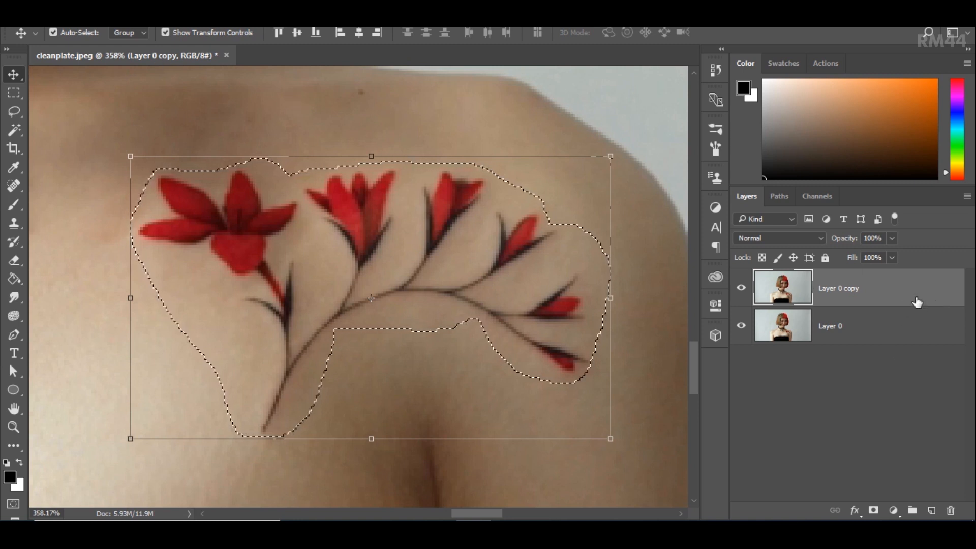
Fill the selected tattoo area on the Layer 0 copy with Content-Aware at Normal mode and 100% opacity.
{"action": "left_click", "coordinate": [92, 8]}
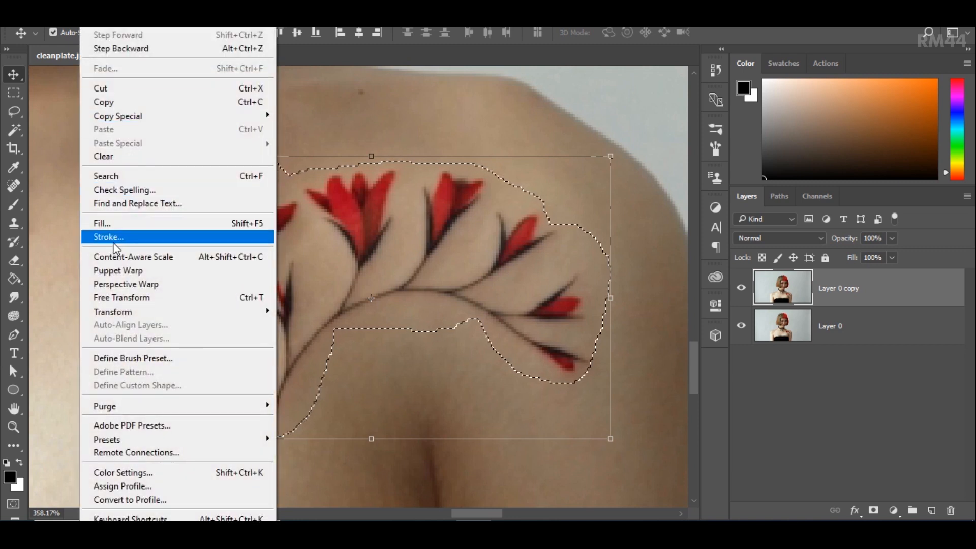
{"action": "left_click", "coordinate": [122, 223]}
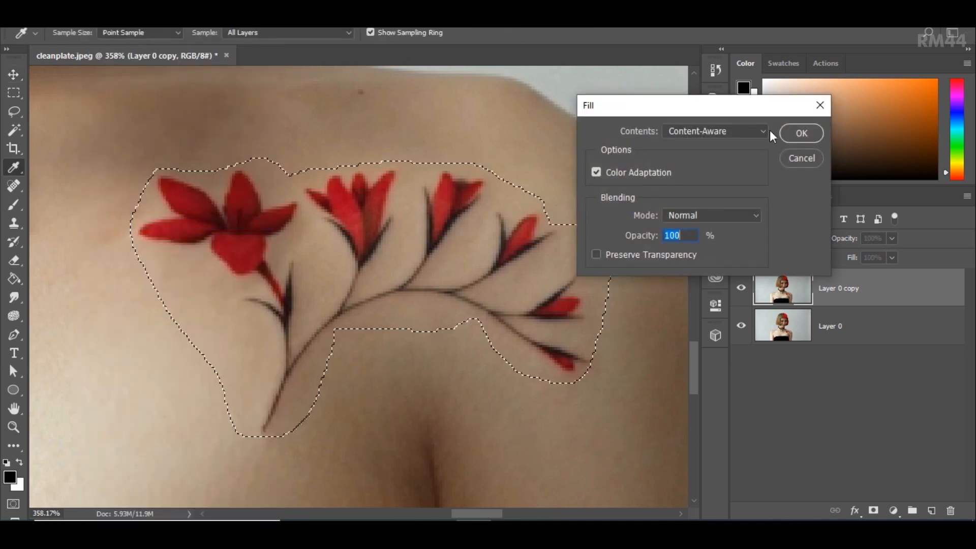
{"action": "left_click", "coordinate": [800, 138]}
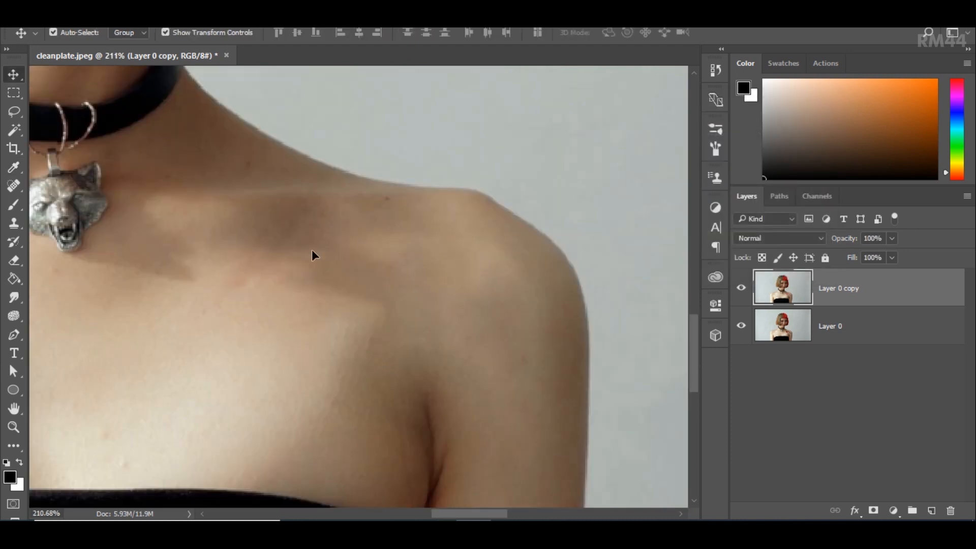
{"action": "key", "text": "ctrl+0"}
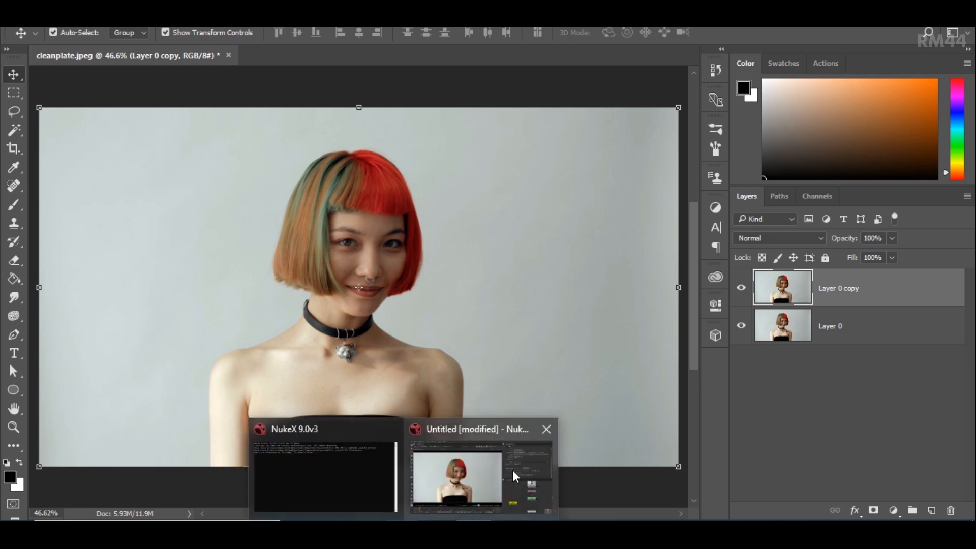
Switch to Nuke, move the CornerPin2D node aside and import cleanplate_02.jpeg from the PlanarTracker folder as a Read node.
{"action": "left_click", "coordinate": [518, 468]}
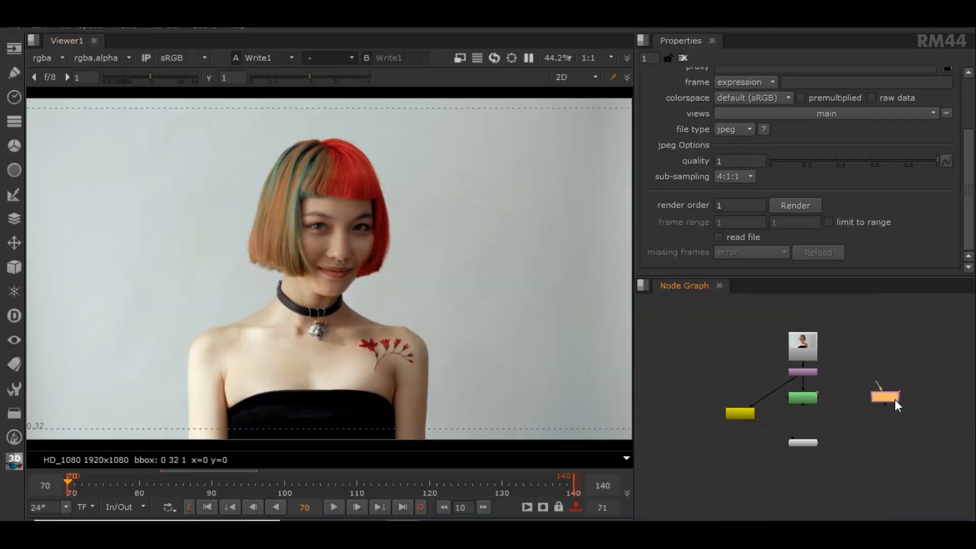
{"action": "left_click_drag", "start_coordinate": [895, 398], "coordinate": [924, 387]}
{"action": "left_click", "coordinate": [333, 531]}
{"action": "left_click_drag", "start_coordinate": [729, 47], "coordinate": [525, 45]}
{"action": "left_click_drag", "start_coordinate": [330, 158], "coordinate": [851, 346]}
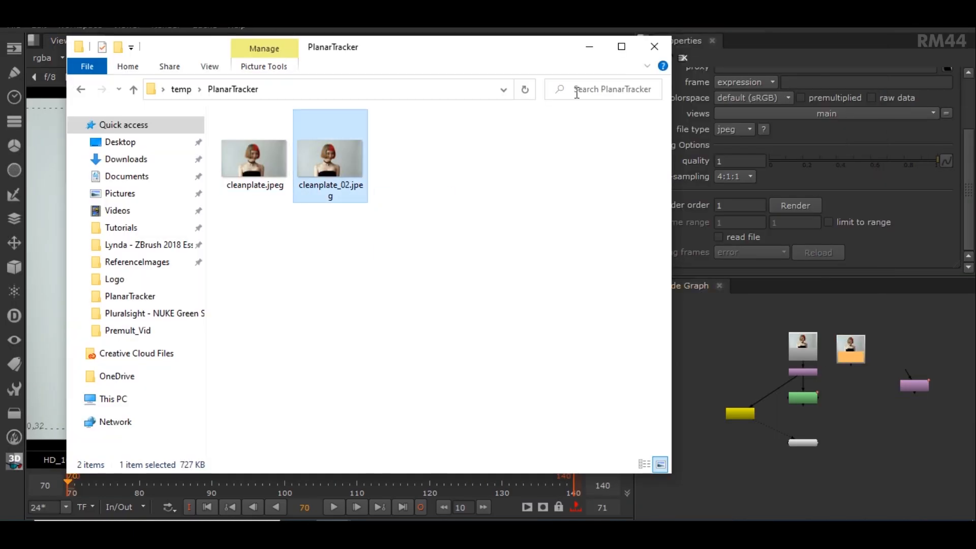
{"action": "left_click", "coordinate": [589, 46]}
{"action": "left_click", "coordinate": [912, 378]}
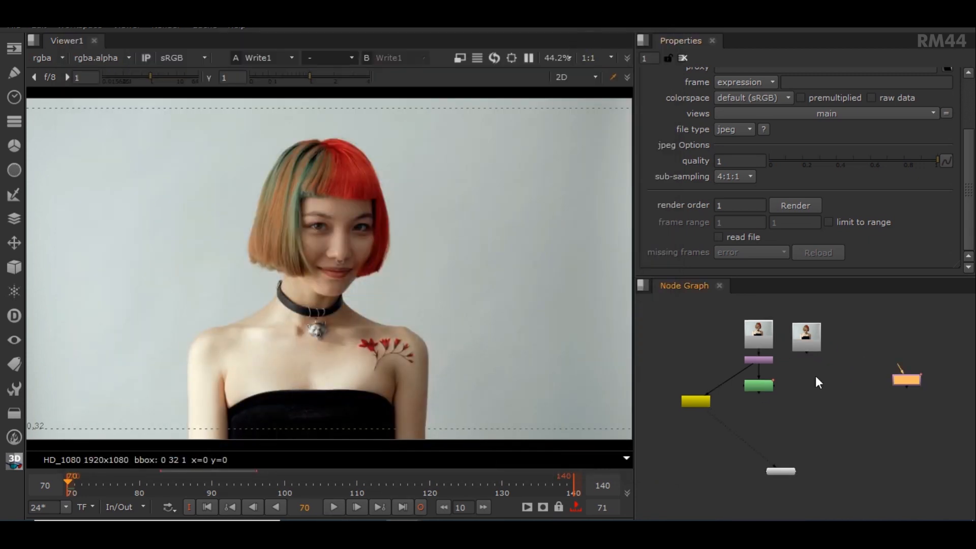
Display the cleanplate_02.jpeg Read node in the viewer and inspect the retouched shoulder up close.
{"action": "left_click", "coordinate": [808, 336]}
{"action": "key", "text": "1"}
{"action": "scroll", "coordinate": [815, 336], "scroll_direction": "up", "scroll_amount": 5}
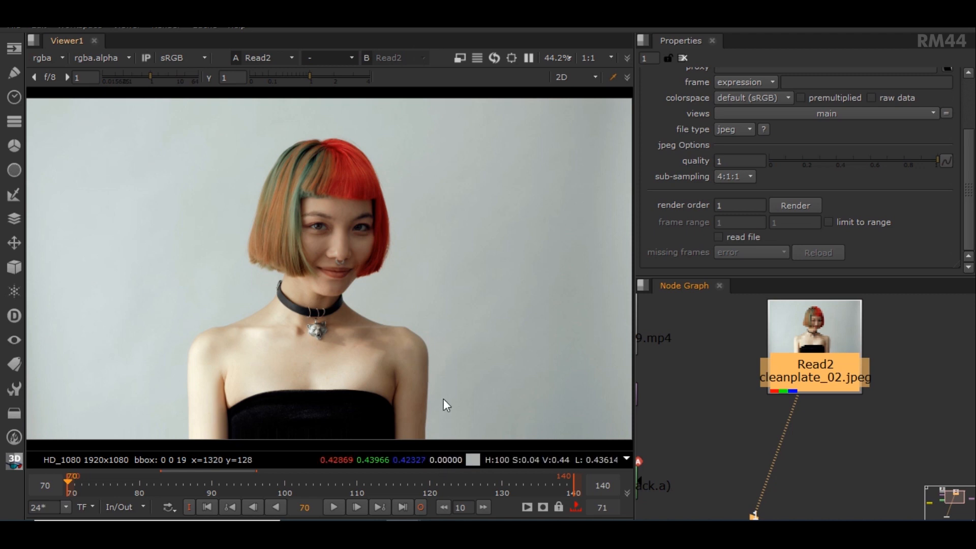
{"action": "scroll", "coordinate": [410, 289], "scroll_direction": "up", "scroll_amount": 2}
{"action": "scroll", "coordinate": [410, 289], "scroll_direction": "down", "scroll_amount": 3}
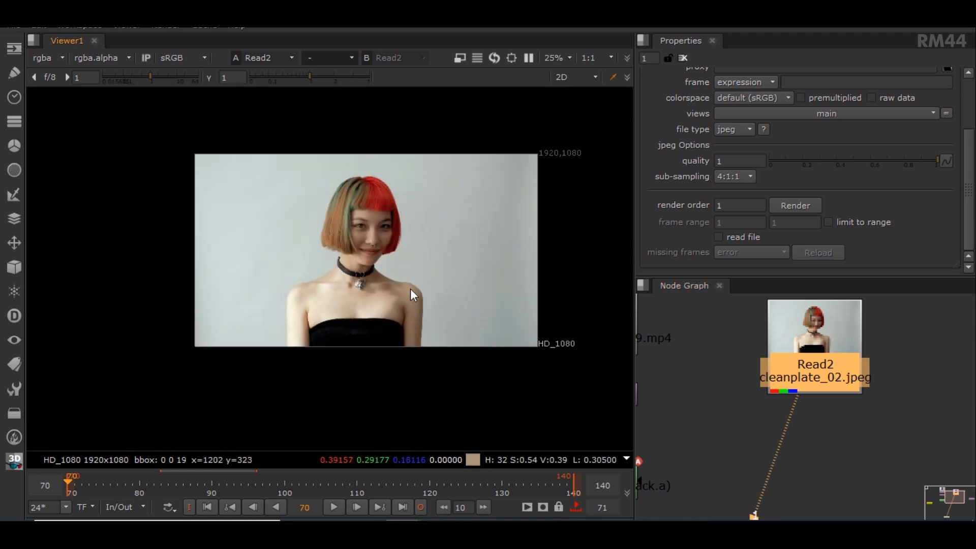
{"action": "scroll", "coordinate": [410, 288], "scroll_direction": "up", "scroll_amount": 2}
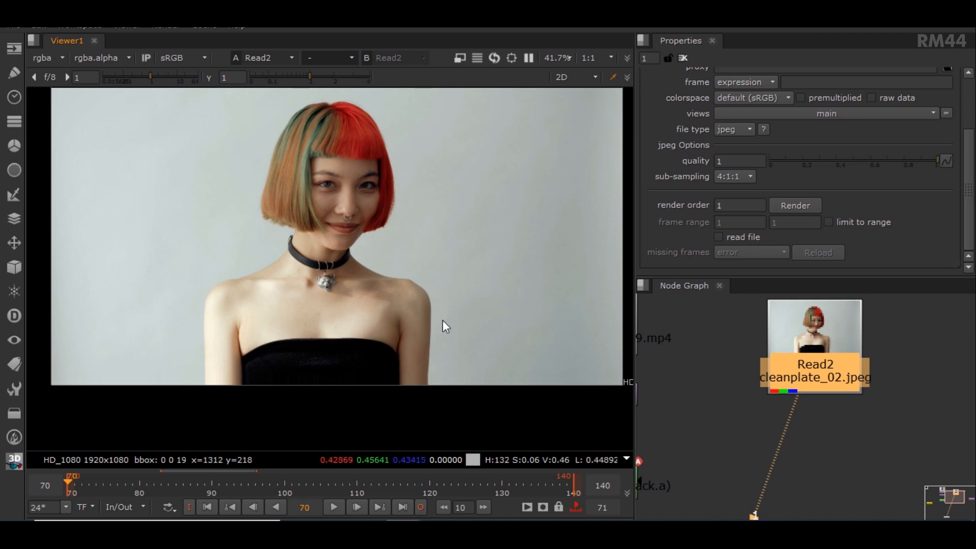
{"action": "scroll", "coordinate": [437, 321], "scroll_direction": "up", "scroll_amount": 5}
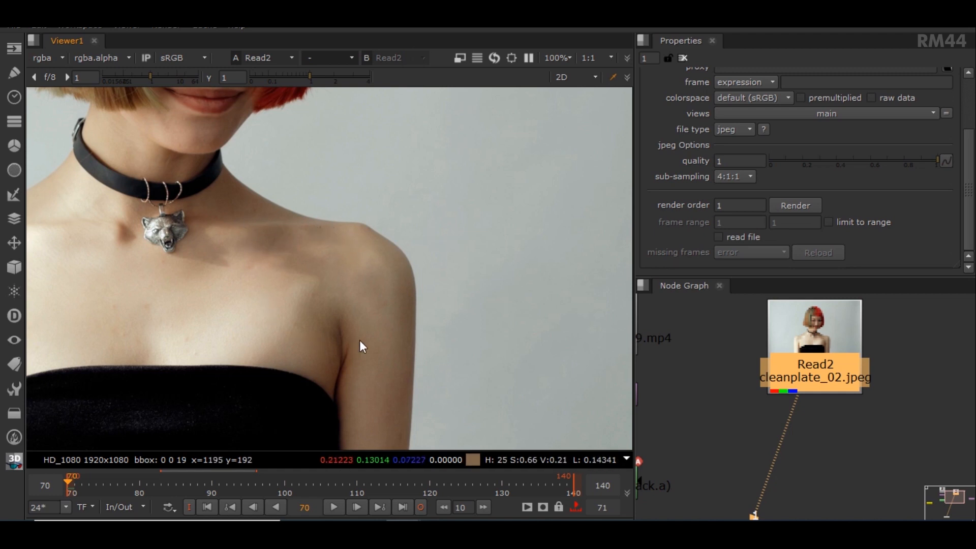
{"action": "left_click_drag", "start_coordinate": [819, 337], "coordinate": [813, 355]}
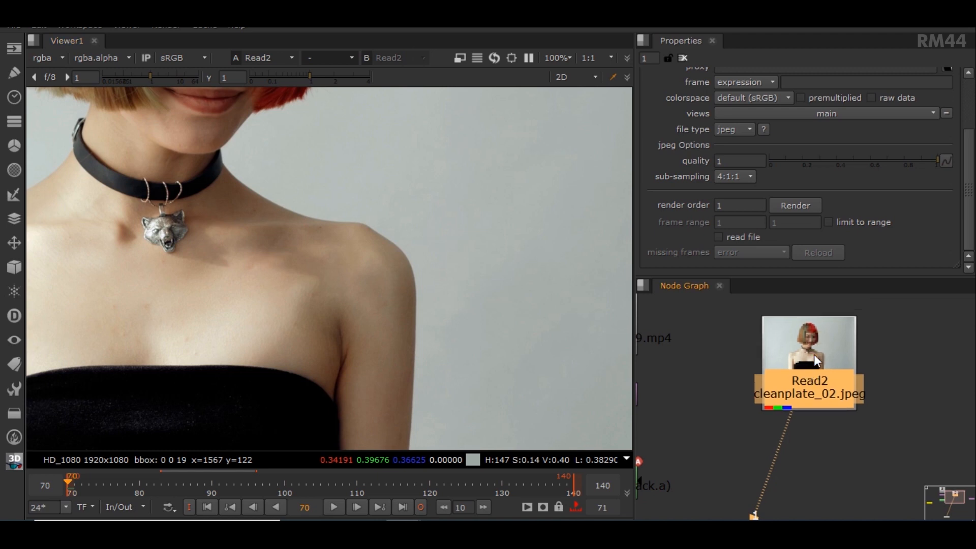
Add a Roto node to the cleanplate_02.jpeg branch and place it below the Read node.
{"action": "scroll", "coordinate": [303, 225], "scroll_direction": "down", "scroll_amount": 5}
{"action": "middle_click_drag", "start_coordinate": [315, 224], "coordinate": [396, 355]}
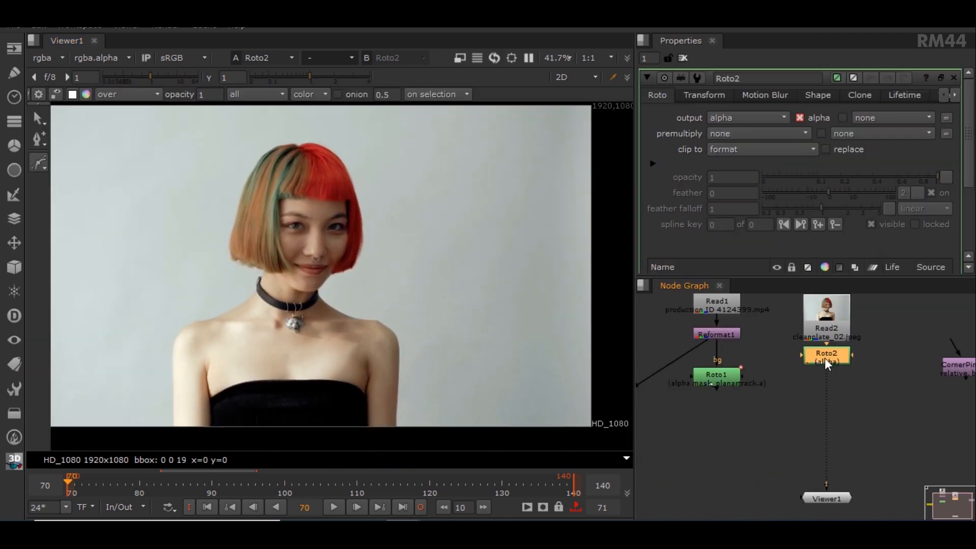
{"action": "left_click_drag", "start_coordinate": [826, 351], "coordinate": [826, 388]}
Draw a closed roto shape around the retouched shoulder area and set Roto2's premultiply to rgba.
{"action": "scroll", "coordinate": [356, 356], "scroll_direction": "up", "scroll_amount": 4}
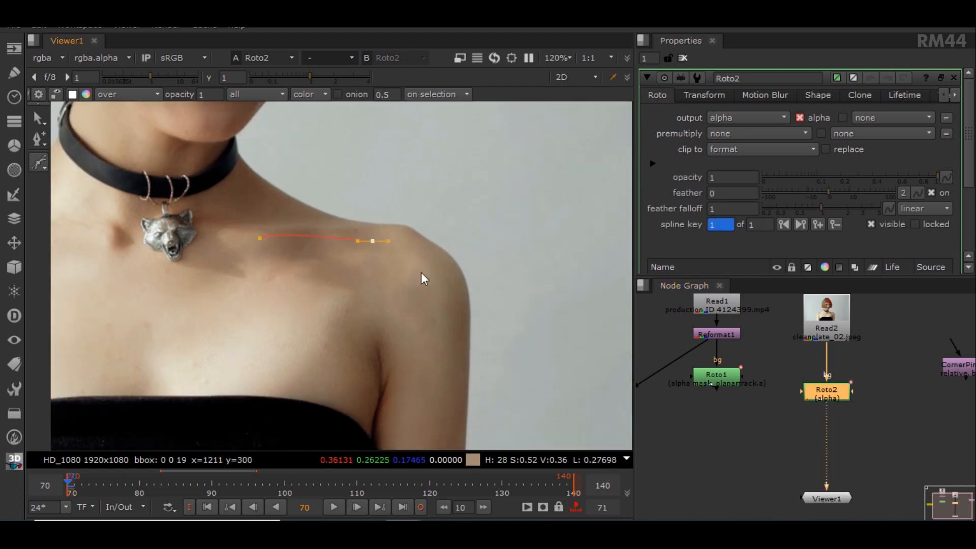
{"action": "left_click", "coordinate": [466, 284]}
{"action": "left_click", "coordinate": [345, 374]}
{"action": "left_click", "coordinate": [257, 337]}
{"action": "left_click", "coordinate": [259, 237]}
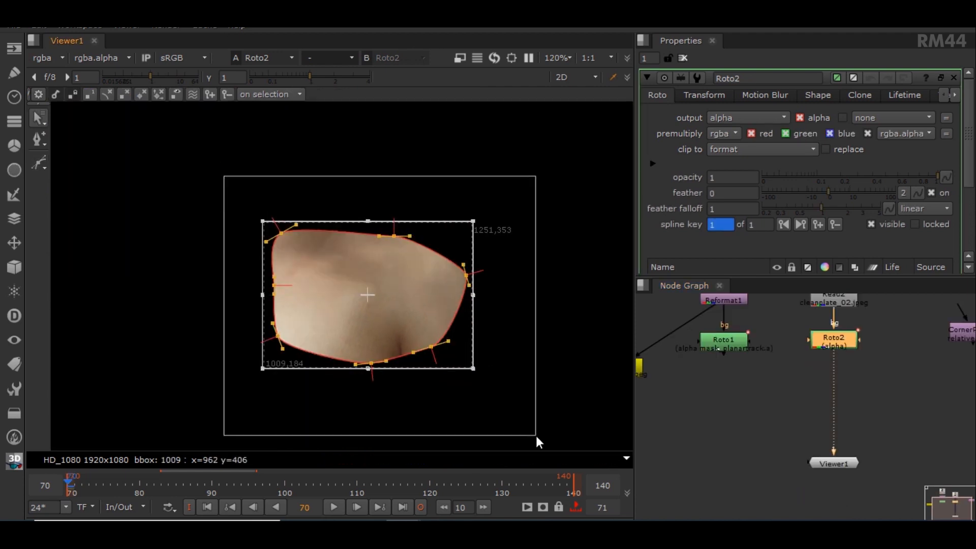
Feather the roto shape's edges inward by scaling all its feather points inside the outline.
{"action": "scroll", "coordinate": [505, 411], "scroll_direction": "down", "scroll_amount": 2}
{"action": "scroll", "coordinate": [504, 429], "scroll_direction": "up", "scroll_amount": 4}
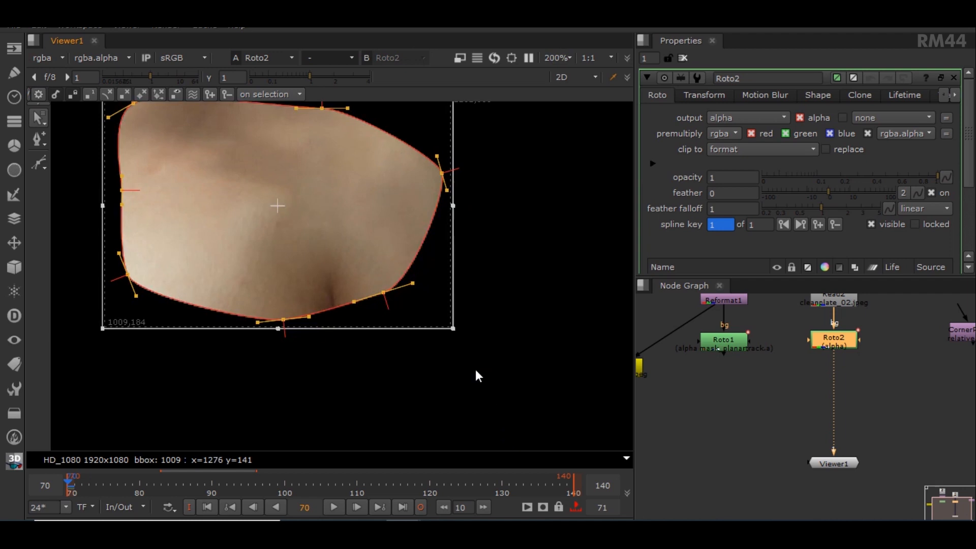
{"action": "middle_click_drag", "start_coordinate": [401, 384], "coordinate": [472, 424]}
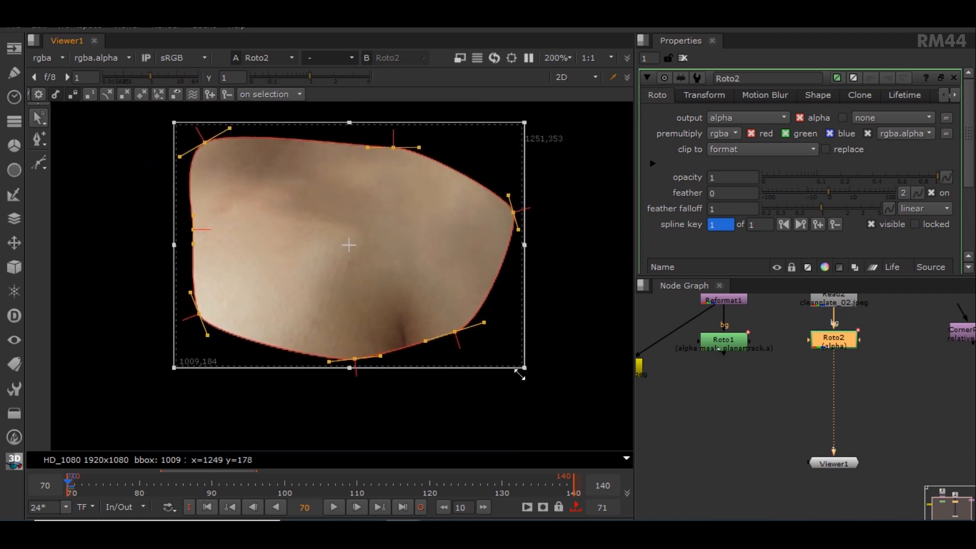
{"action": "left_click_drag", "start_coordinate": [524, 367], "coordinate": [499, 349]}
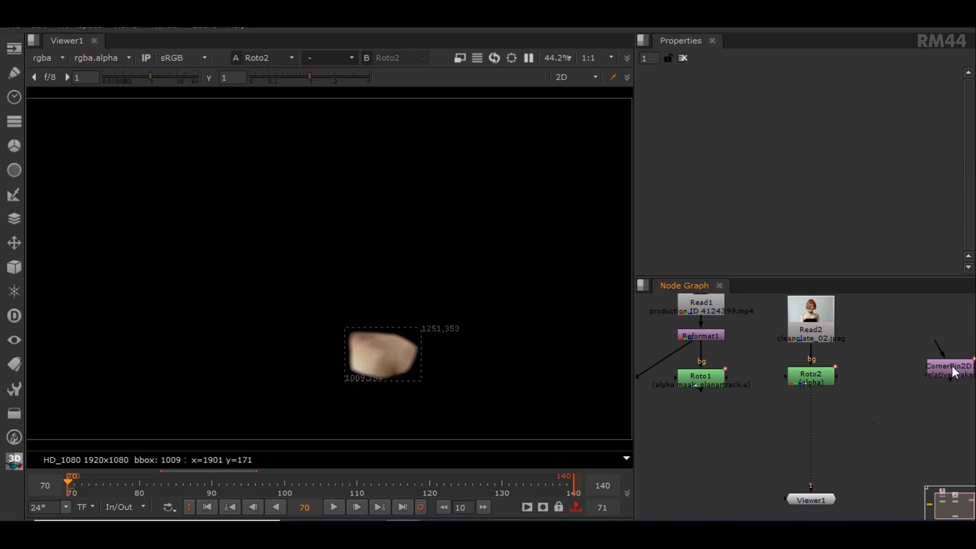
Insert the CornerPin2D node between Roto2 and the viewer, and play the clip to check the patch's motion.
{"action": "left_click_drag", "start_coordinate": [952, 366], "coordinate": [784, 401]}
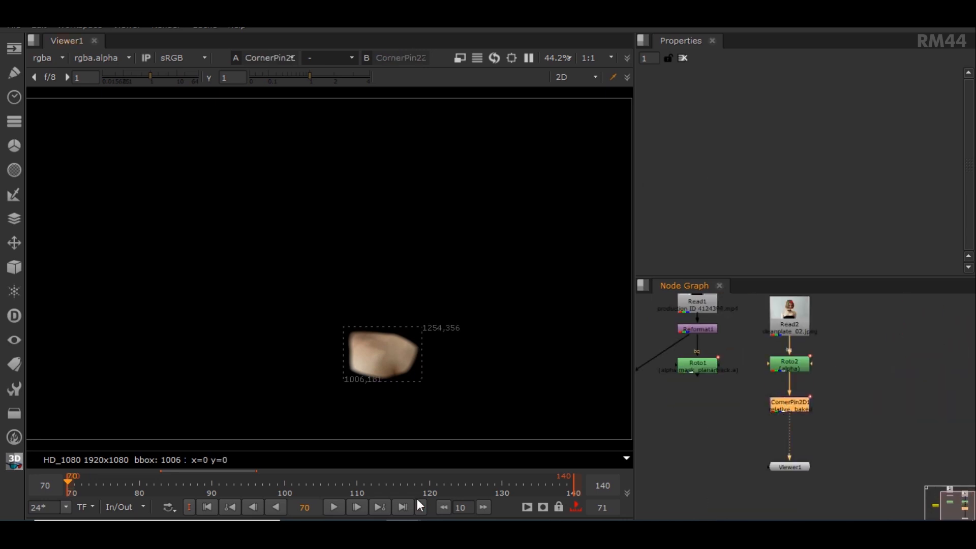
{"action": "left_click", "coordinate": [334, 507]}
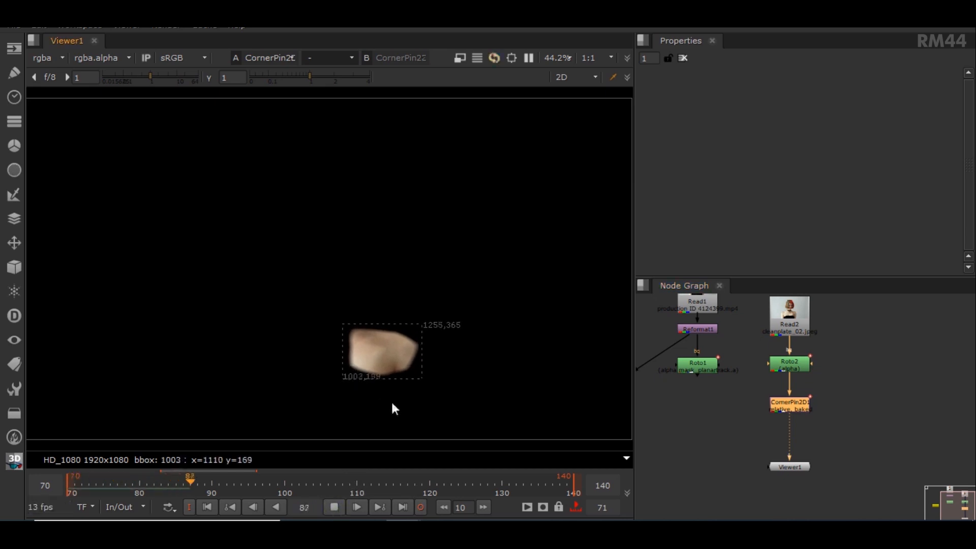
{"action": "left_click", "coordinate": [330, 507]}
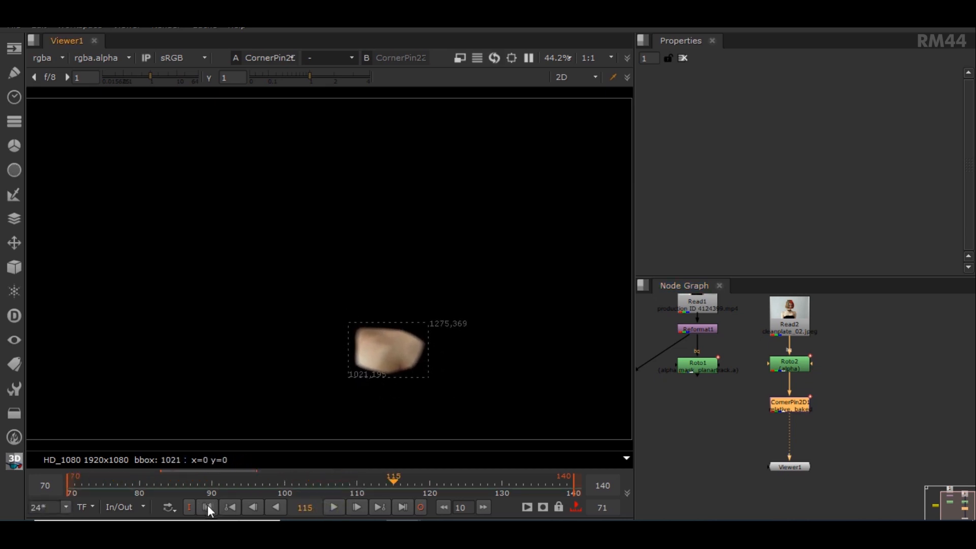
{"action": "left_click", "coordinate": [206, 507]}
Disconnect Roto1 and Write1 from Reformat1 and move both nodes away from the main branch.
{"action": "middle_click_drag", "start_coordinate": [812, 391], "coordinate": [854, 398]}
{"action": "scroll", "coordinate": [811, 363], "scroll_direction": "down", "scroll_amount": 2}
{"action": "scroll", "coordinate": [840, 401], "scroll_direction": "up", "scroll_amount": 5}
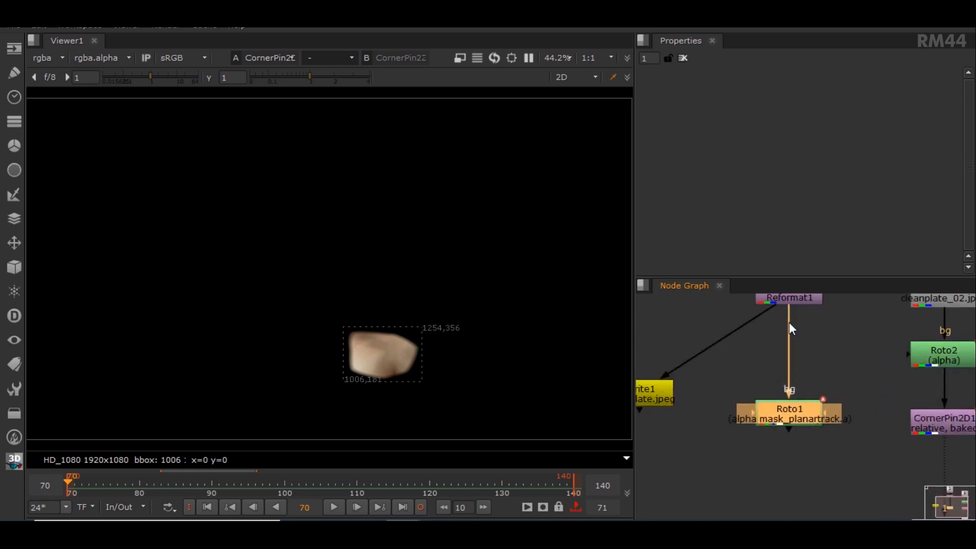
{"action": "scroll", "coordinate": [789, 370], "scroll_direction": "down", "scroll_amount": 3}
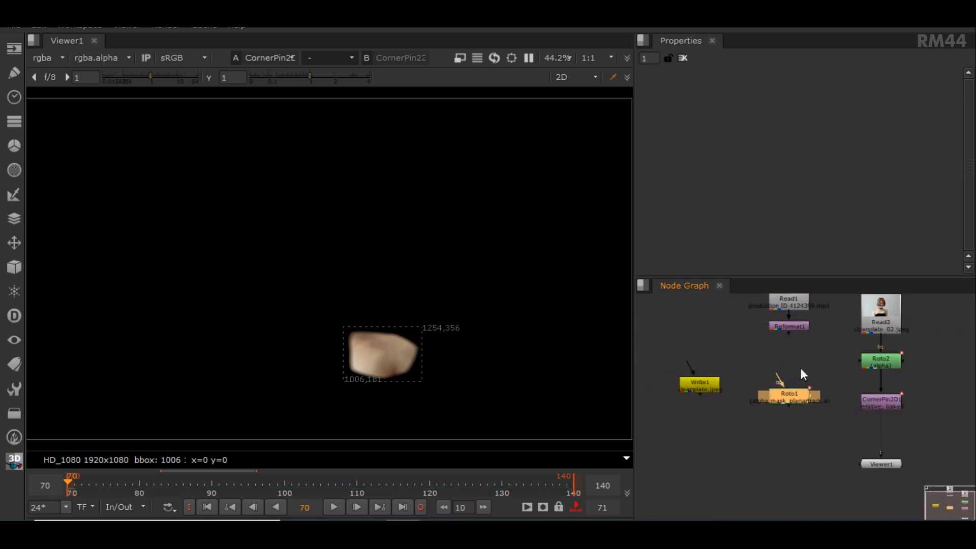
{"action": "scroll", "coordinate": [763, 363], "scroll_direction": "down", "scroll_amount": 3}
{"action": "left_click_drag", "start_coordinate": [719, 357], "coordinate": [791, 410]}
{"action": "left_click", "coordinate": [750, 385]}
{"action": "left_click_drag", "start_coordinate": [733, 366], "coordinate": [805, 433]}
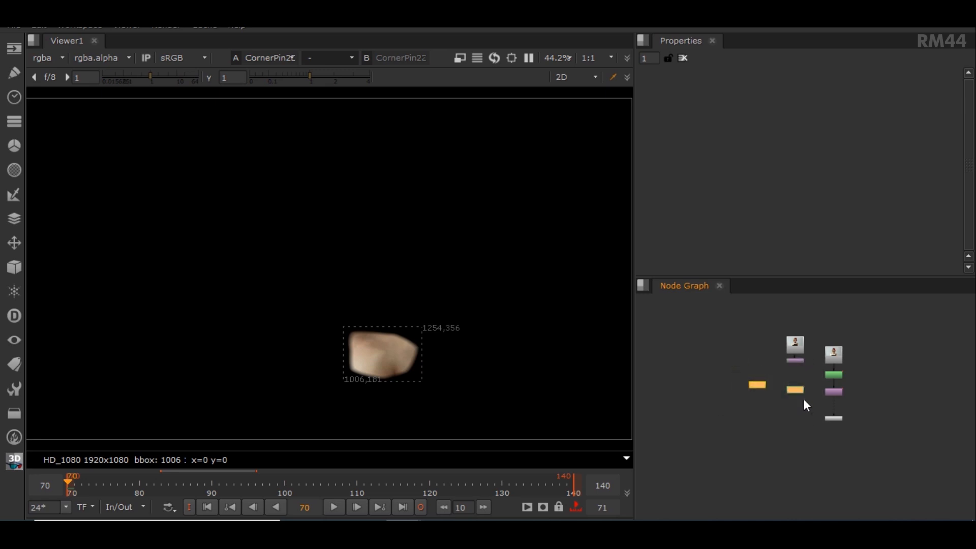
{"action": "left_click_drag", "start_coordinate": [799, 387], "coordinate": [699, 391]}
Add a Merge node below Reformat1, with input A from CornerPin2D1 and input B from Reformat1.
{"action": "scroll", "coordinate": [823, 432], "scroll_direction": "up", "scroll_amount": 4}
{"action": "key", "text": "Tab"}
{"action": "type", "text": "merge"}
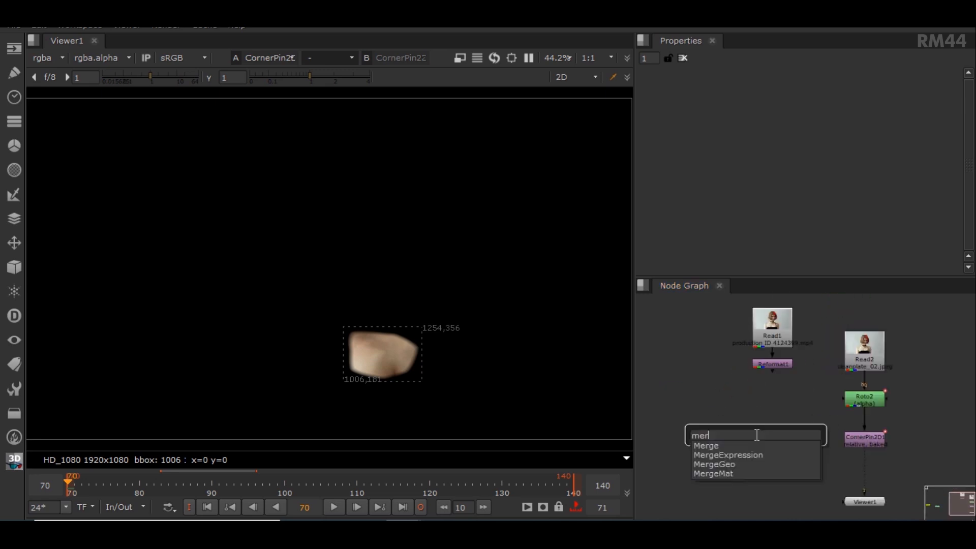
{"action": "key", "text": "Return"}
{"action": "scroll", "coordinate": [780, 470], "scroll_direction": "up", "scroll_amount": 2}
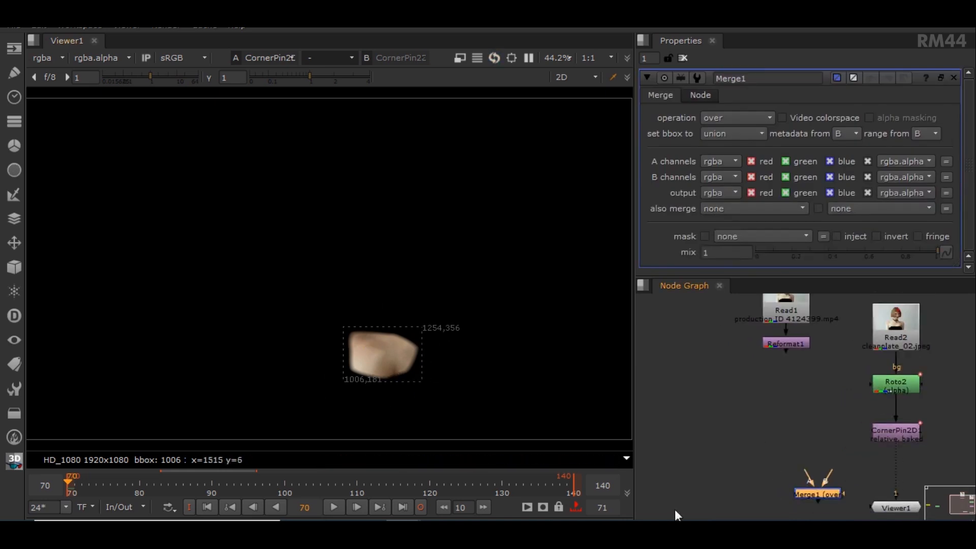
{"action": "left_click_drag", "start_coordinate": [812, 477], "coordinate": [892, 429]}
{"action": "left_click_drag", "start_coordinate": [824, 492], "coordinate": [784, 345]}
{"action": "scroll", "coordinate": [789, 356], "scroll_direction": "down", "scroll_amount": 2}
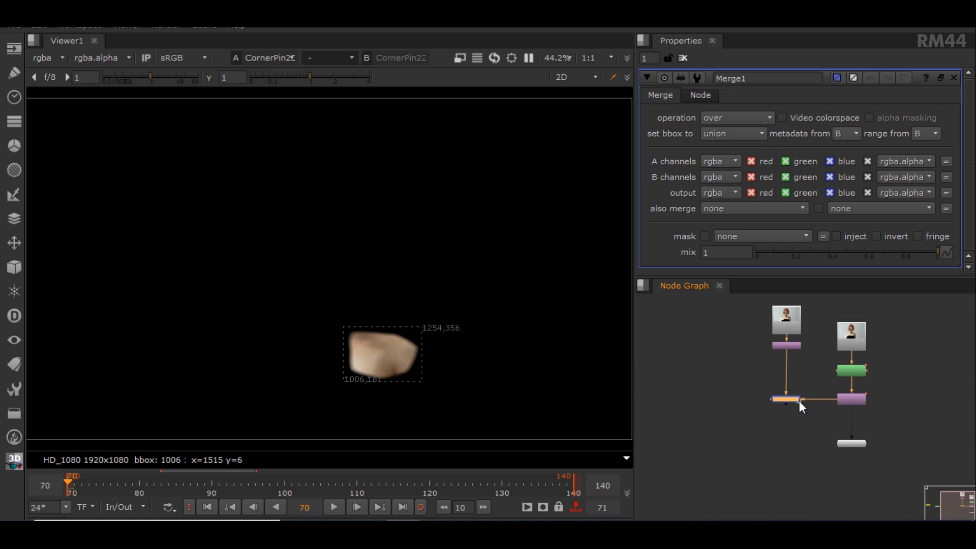
Place the Viewer node below the merge and connect it to Merge1.
{"action": "left_click_drag", "start_coordinate": [849, 442], "coordinate": [772, 496]}
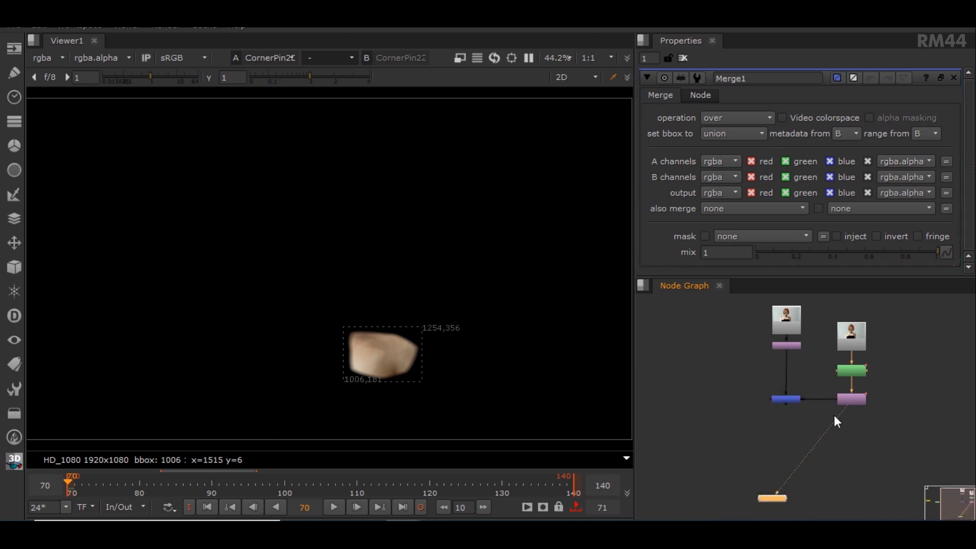
{"action": "left_click_drag", "start_coordinate": [790, 404], "coordinate": [787, 400]}
{"action": "left_click", "coordinate": [835, 455]}
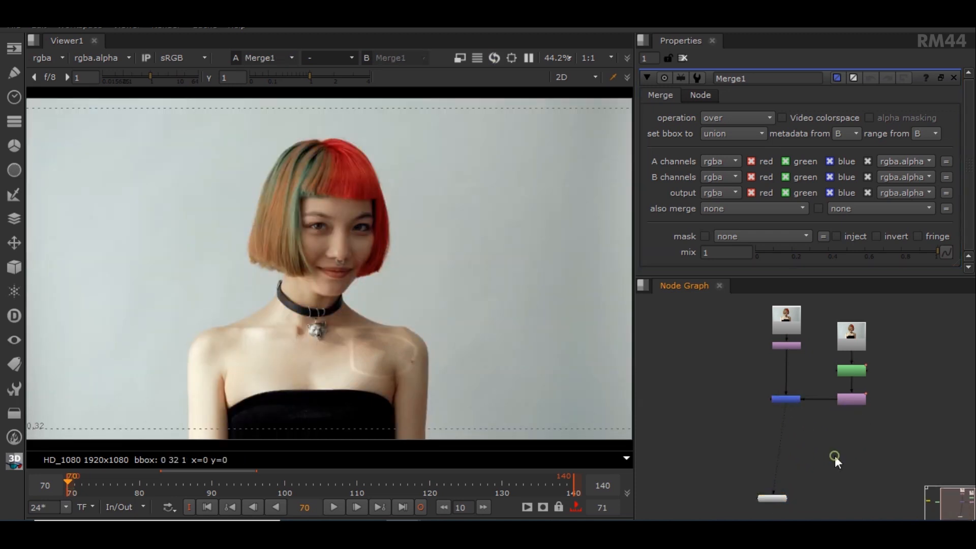
Expand the Roto2 shape outward near the armpit to cover the leftover red tattoo fragment.
{"action": "scroll", "coordinate": [414, 328], "scroll_direction": "up", "scroll_amount": 8}
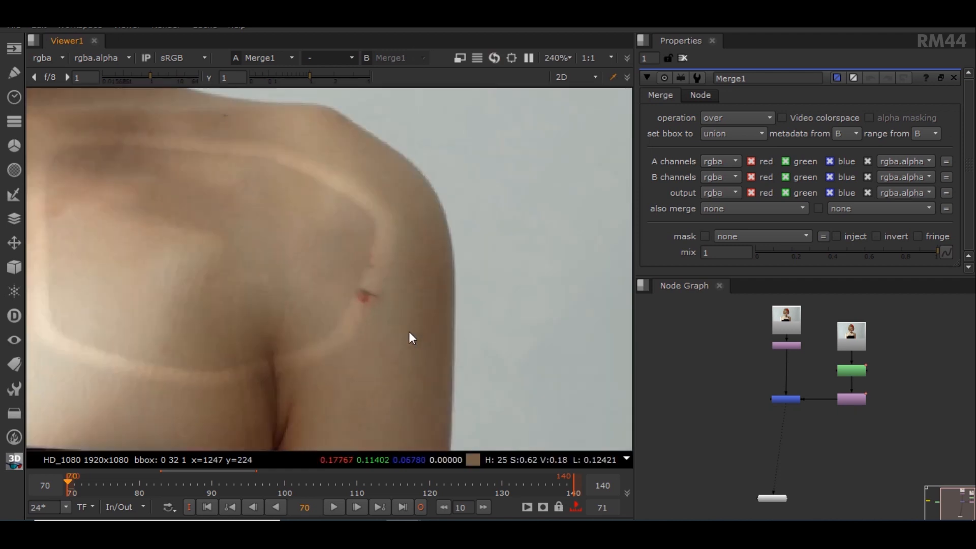
{"action": "scroll", "coordinate": [849, 367], "scroll_direction": "up", "scroll_amount": 3}
{"action": "double_click", "coordinate": [867, 398]}
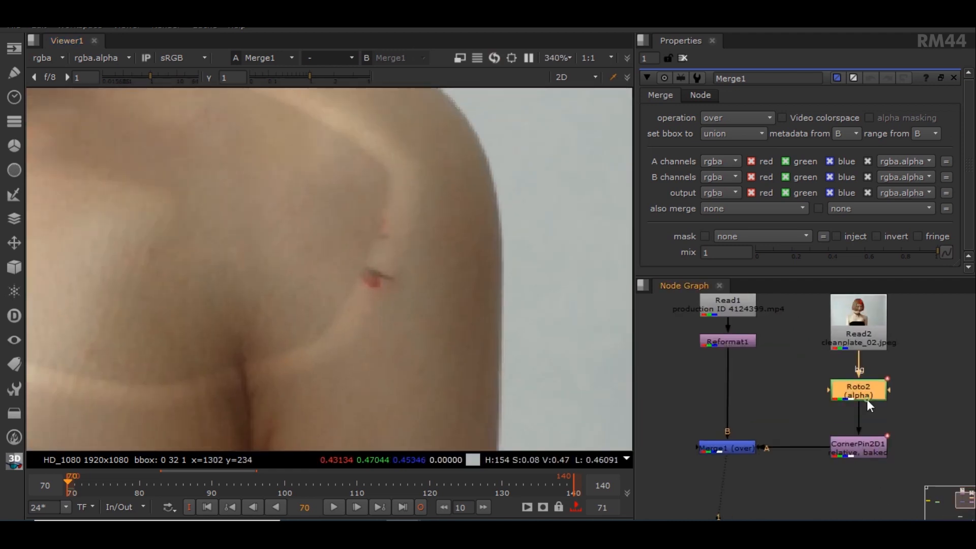
{"action": "left_click_drag", "start_coordinate": [471, 139], "coordinate": [417, 184]}
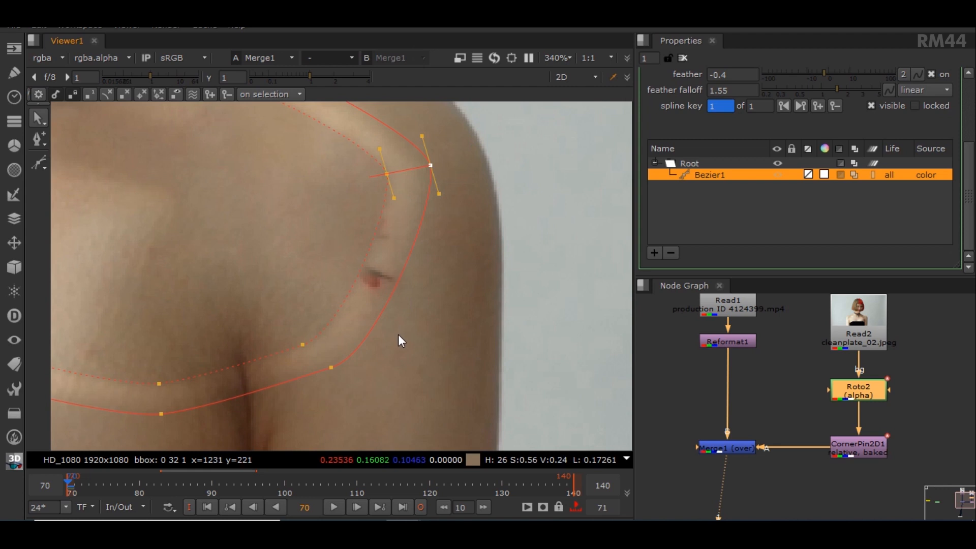
{"action": "left_click_drag", "start_coordinate": [392, 330], "coordinate": [359, 378], "text": "shift"}
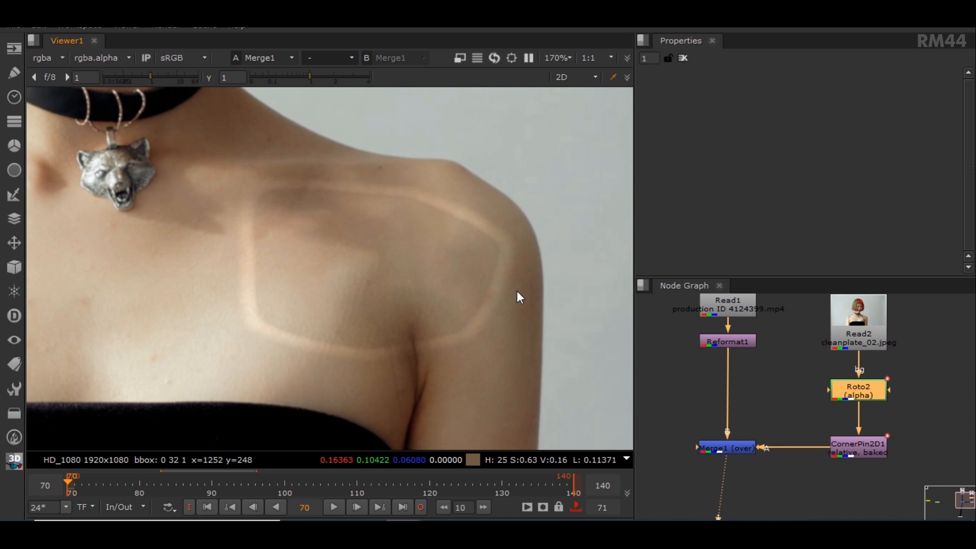
Enable auto alpha on the cleanplate_02.jpeg Read node.
{"action": "double_click", "coordinate": [859, 310]}
{"action": "scroll", "coordinate": [858, 167], "scroll_direction": "down", "scroll_amount": 1}
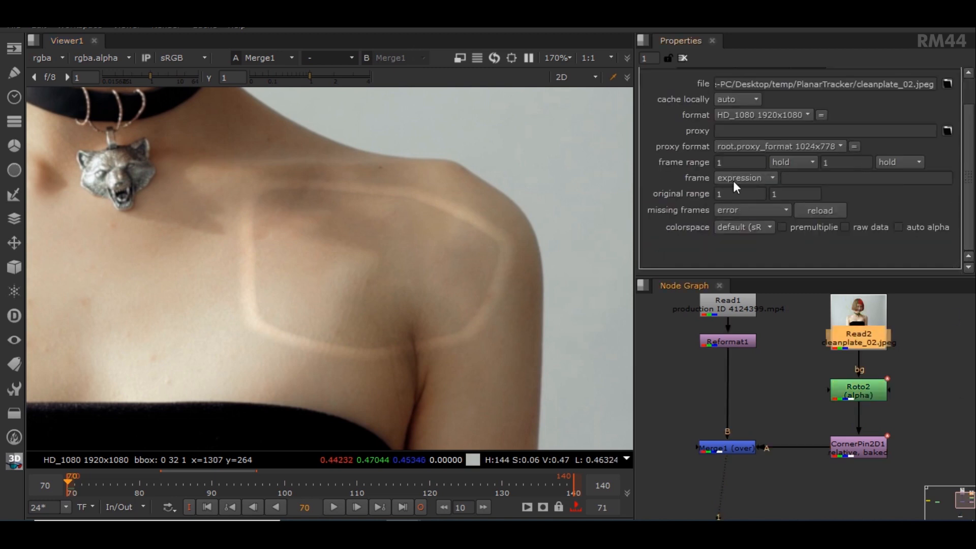
{"action": "scroll", "coordinate": [800, 97], "scroll_direction": "up", "scroll_amount": 1}
{"action": "scroll", "coordinate": [859, 195], "scroll_direction": "down", "scroll_amount": 1}
{"action": "left_click", "coordinate": [898, 227]}
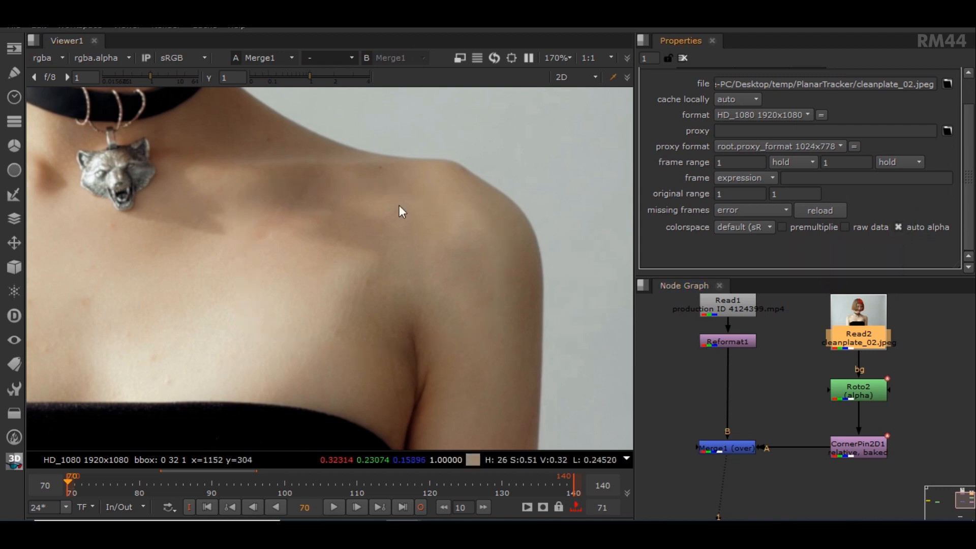
Fit the merged result in the viewer and play the clip from its first frame to check the tattoo removal.
{"action": "key", "text": "f"}
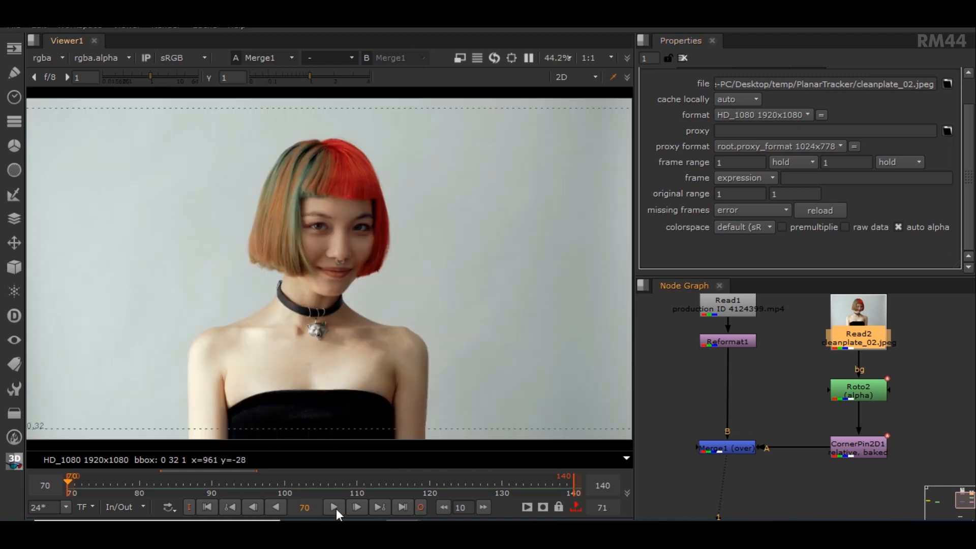
{"action": "left_click", "coordinate": [334, 507]}
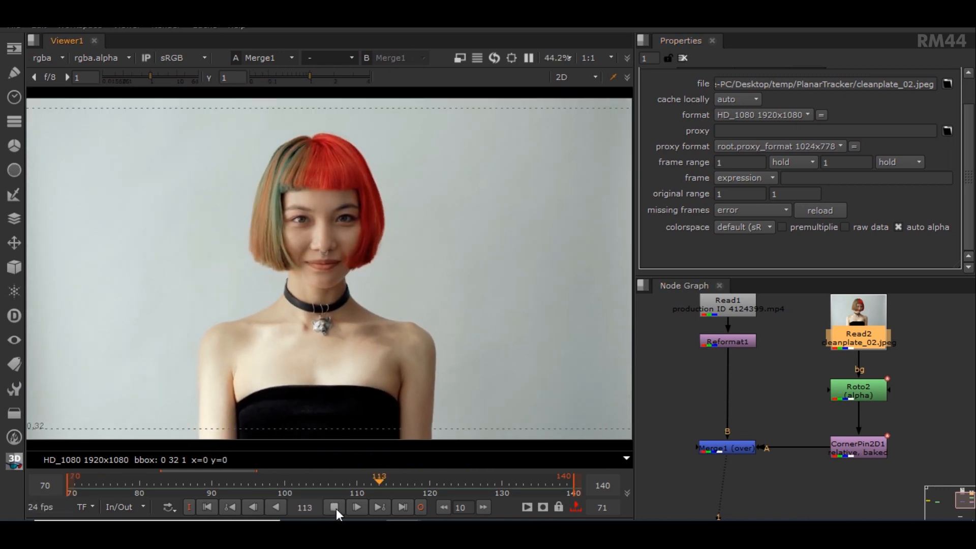
{"action": "left_click", "coordinate": [334, 507]}
{"action": "left_click", "coordinate": [207, 507]}
{"action": "left_click", "coordinate": [334, 507]}
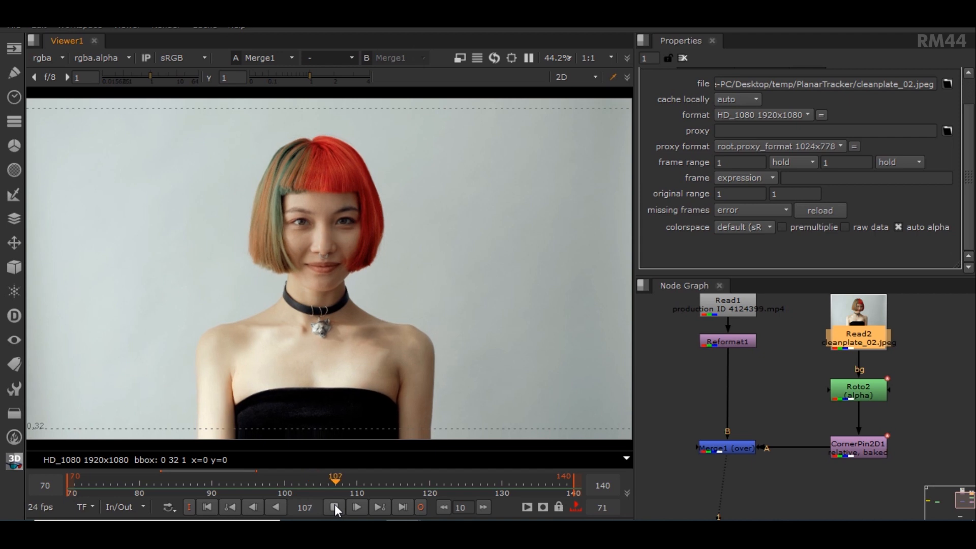